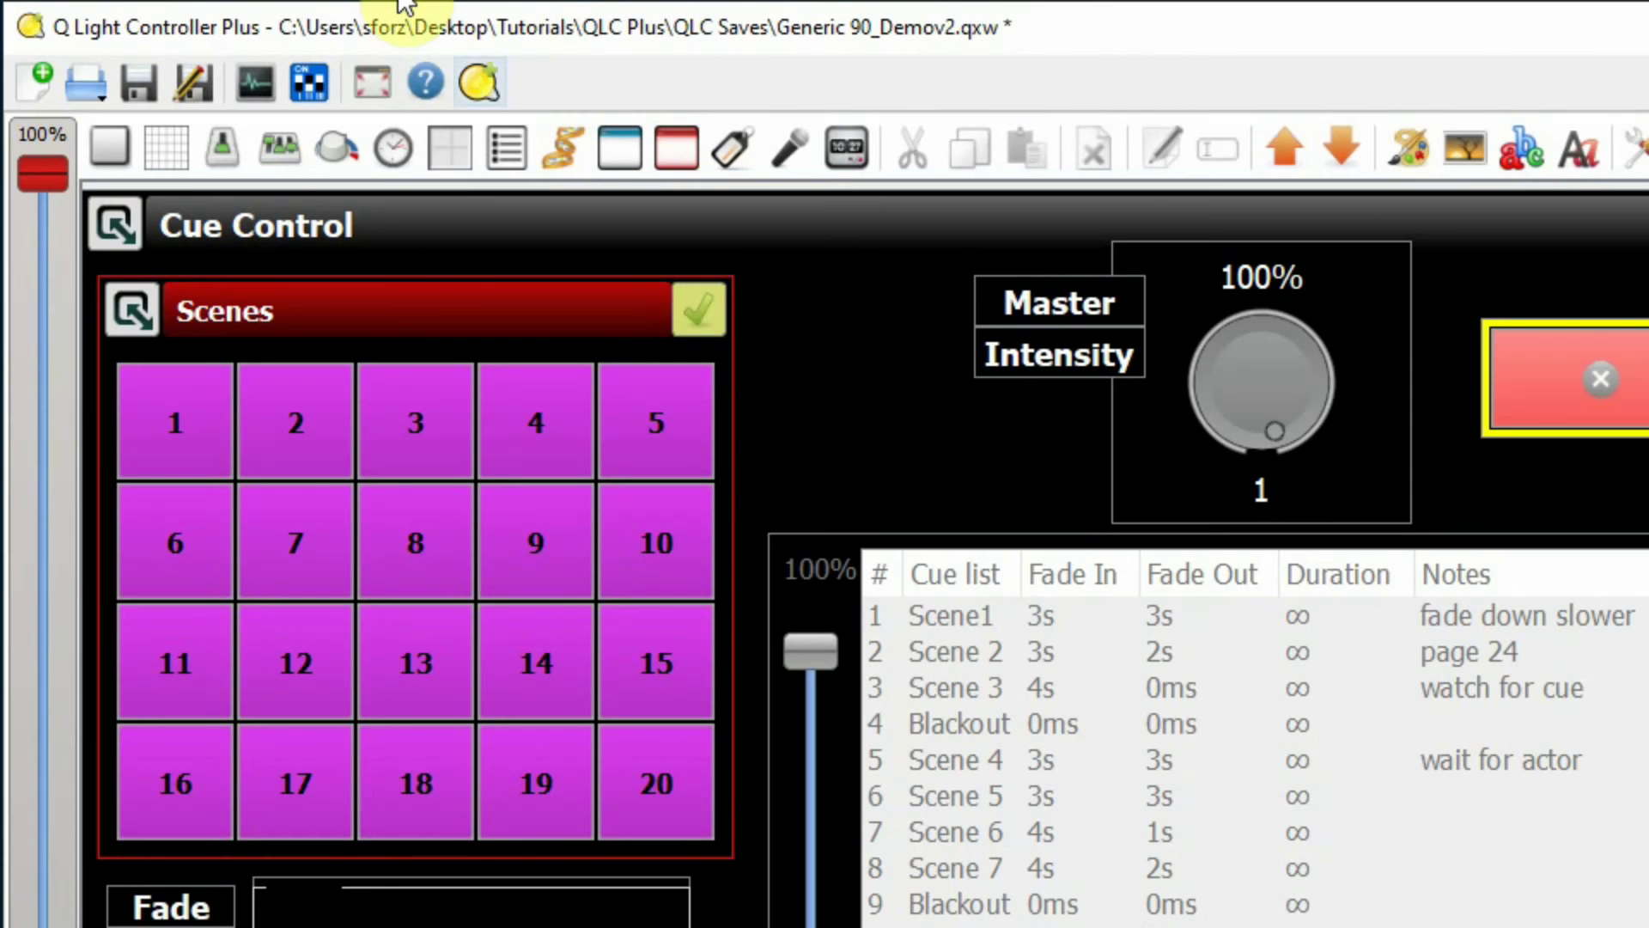
- Open the Web Interface page of the QLC+ user documentation and scroll through it
{"action": "left_click", "coordinate": [425, 83]}
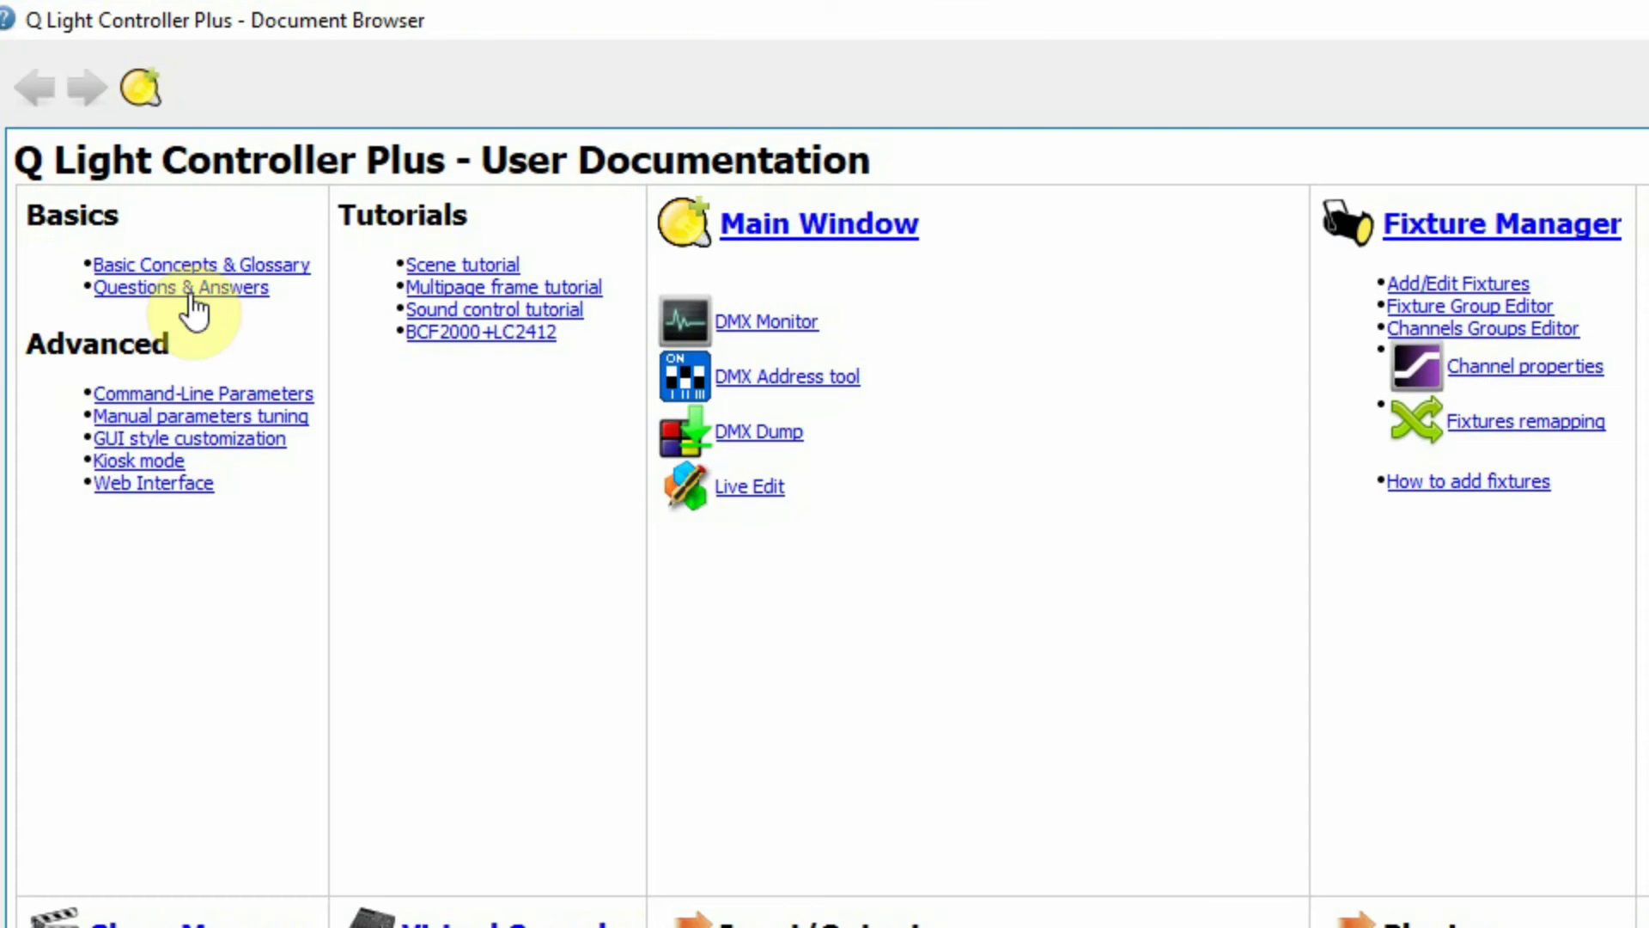
{"action": "left_click", "coordinate": [166, 484]}
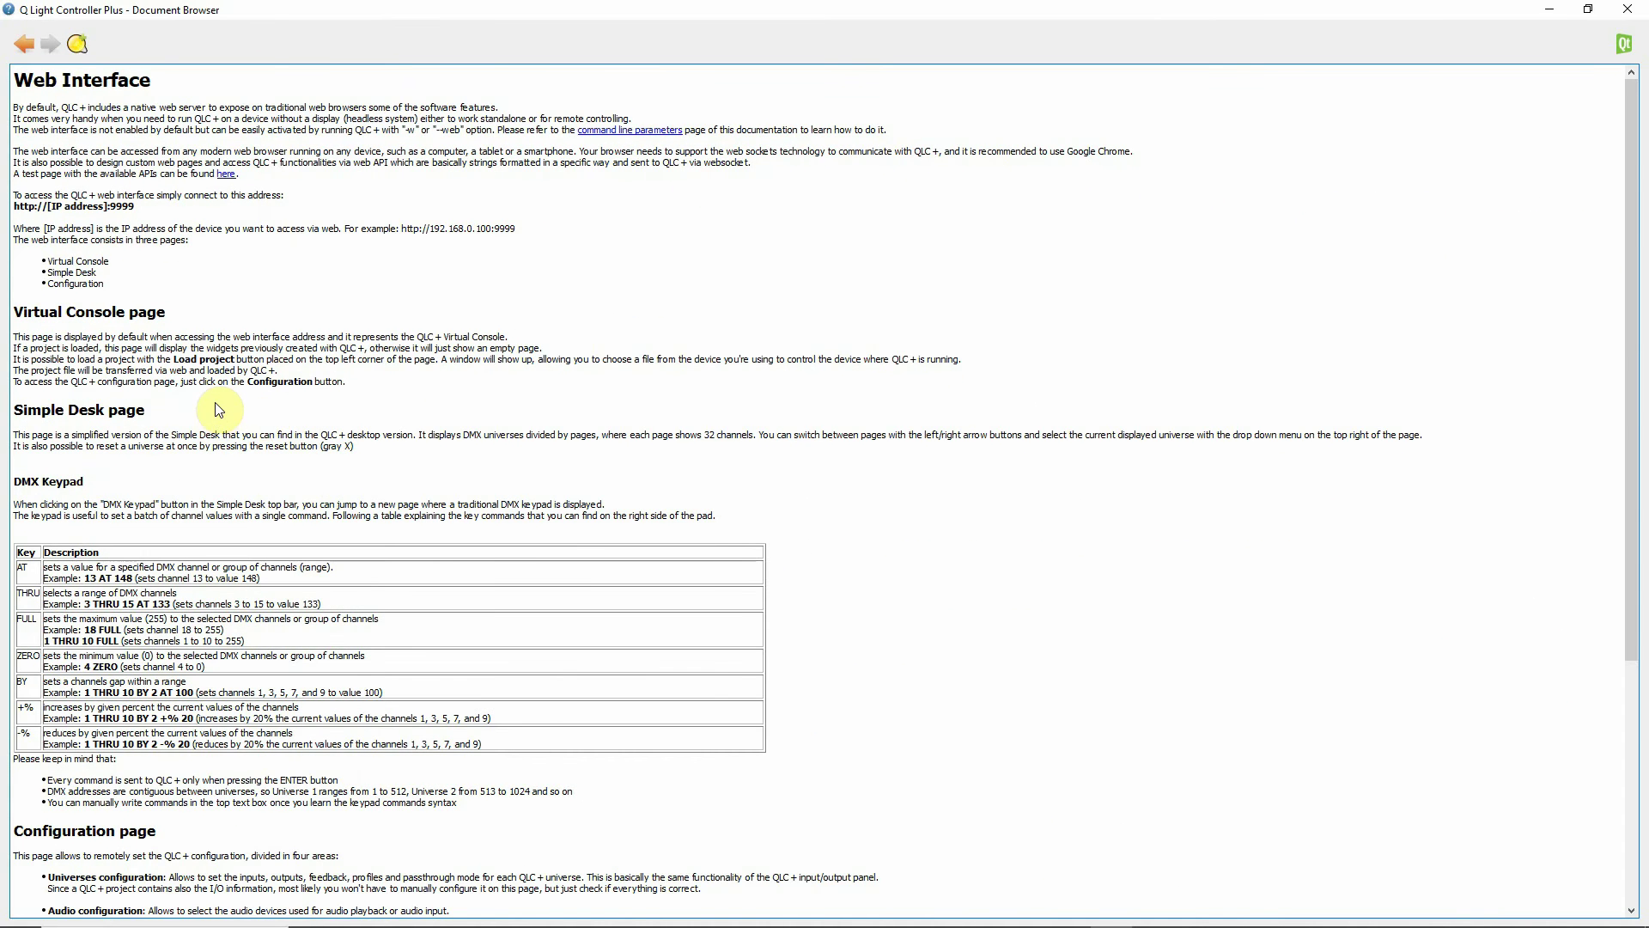
{"action": "scroll", "coordinate": [214, 400], "scroll_direction": "down", "scroll_amount": 5}
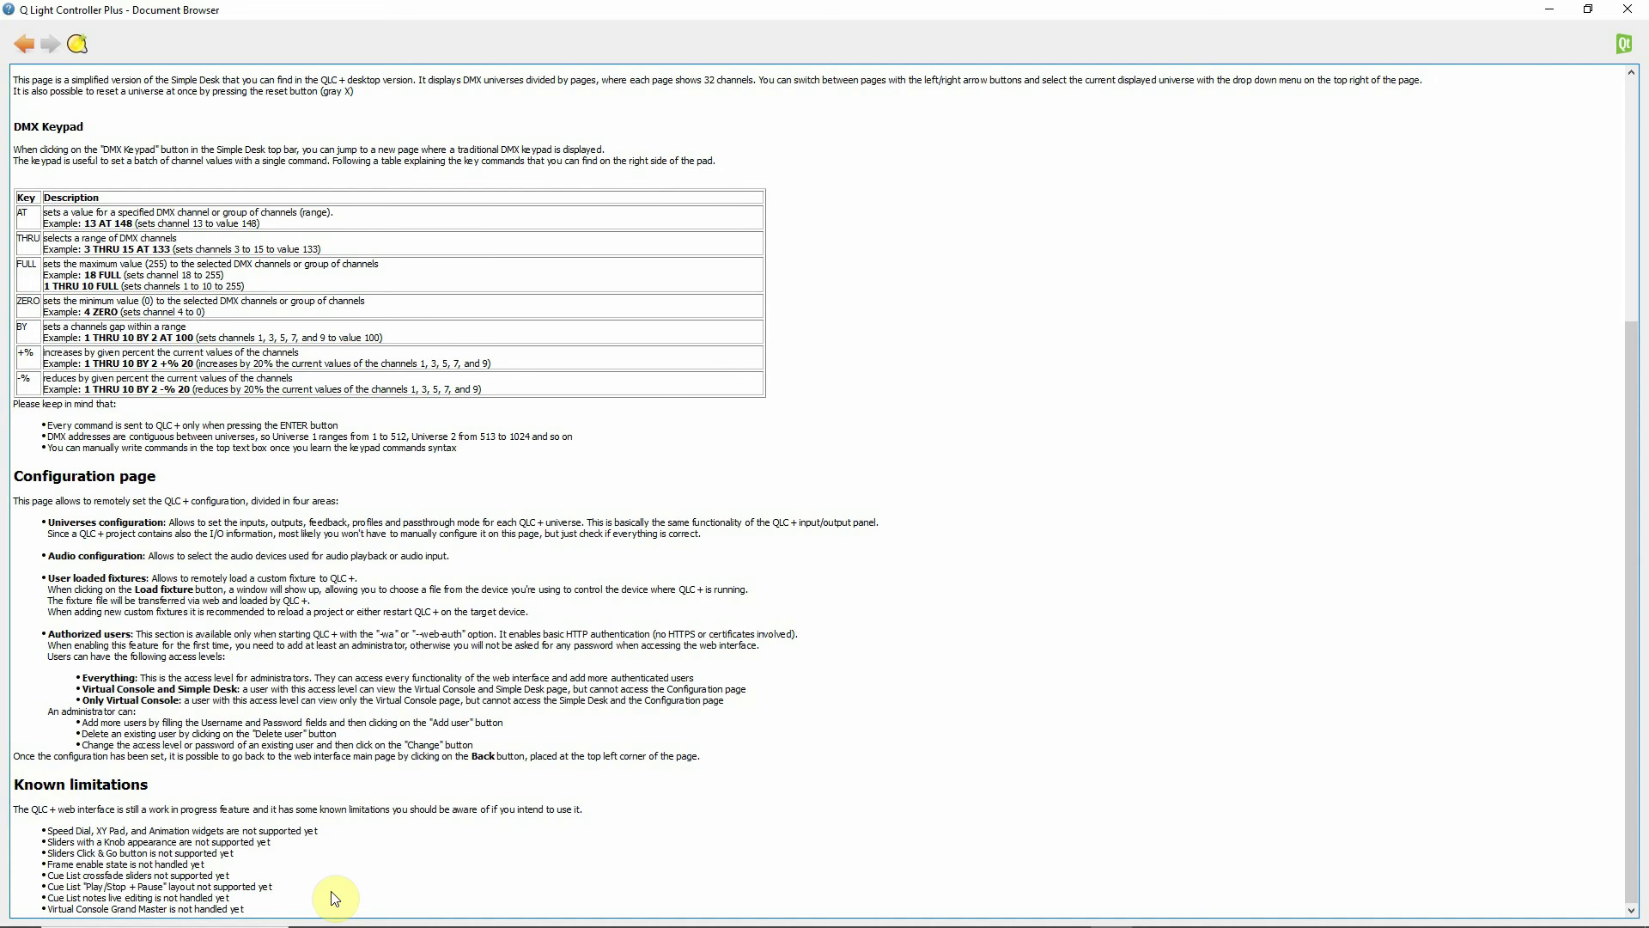
{"action": "scroll", "coordinate": [335, 899], "scroll_direction": "up", "scroll_amount": 10}
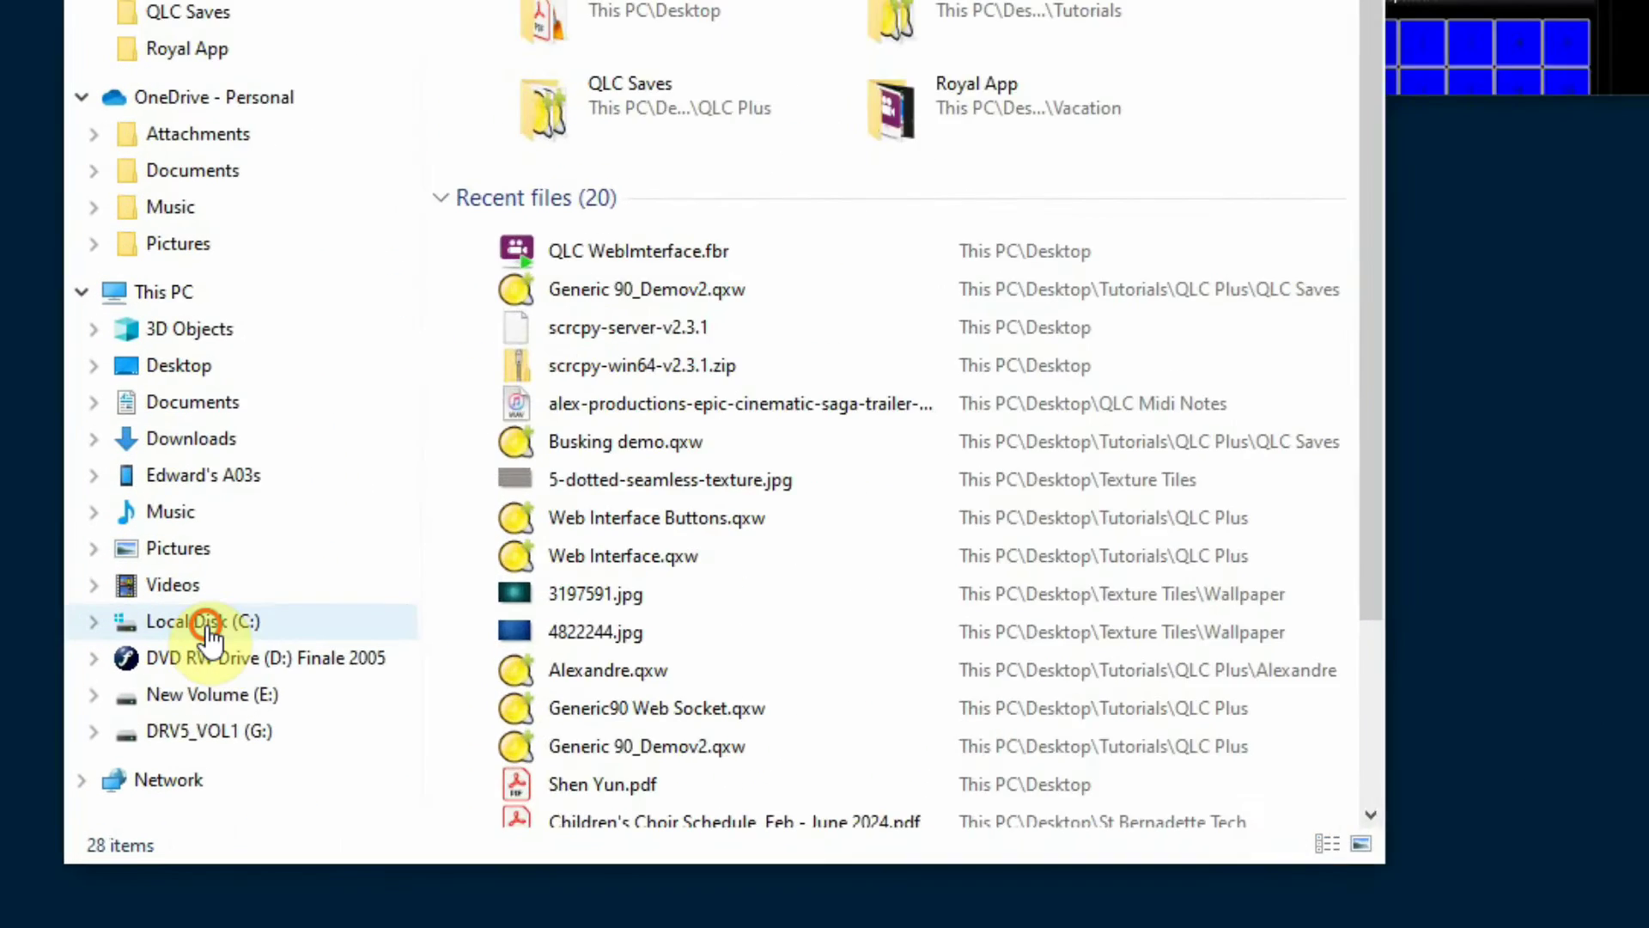
- Open the QLC+ program folder on Local Disk (C:)
{"action": "left_click", "coordinate": [207, 626]}
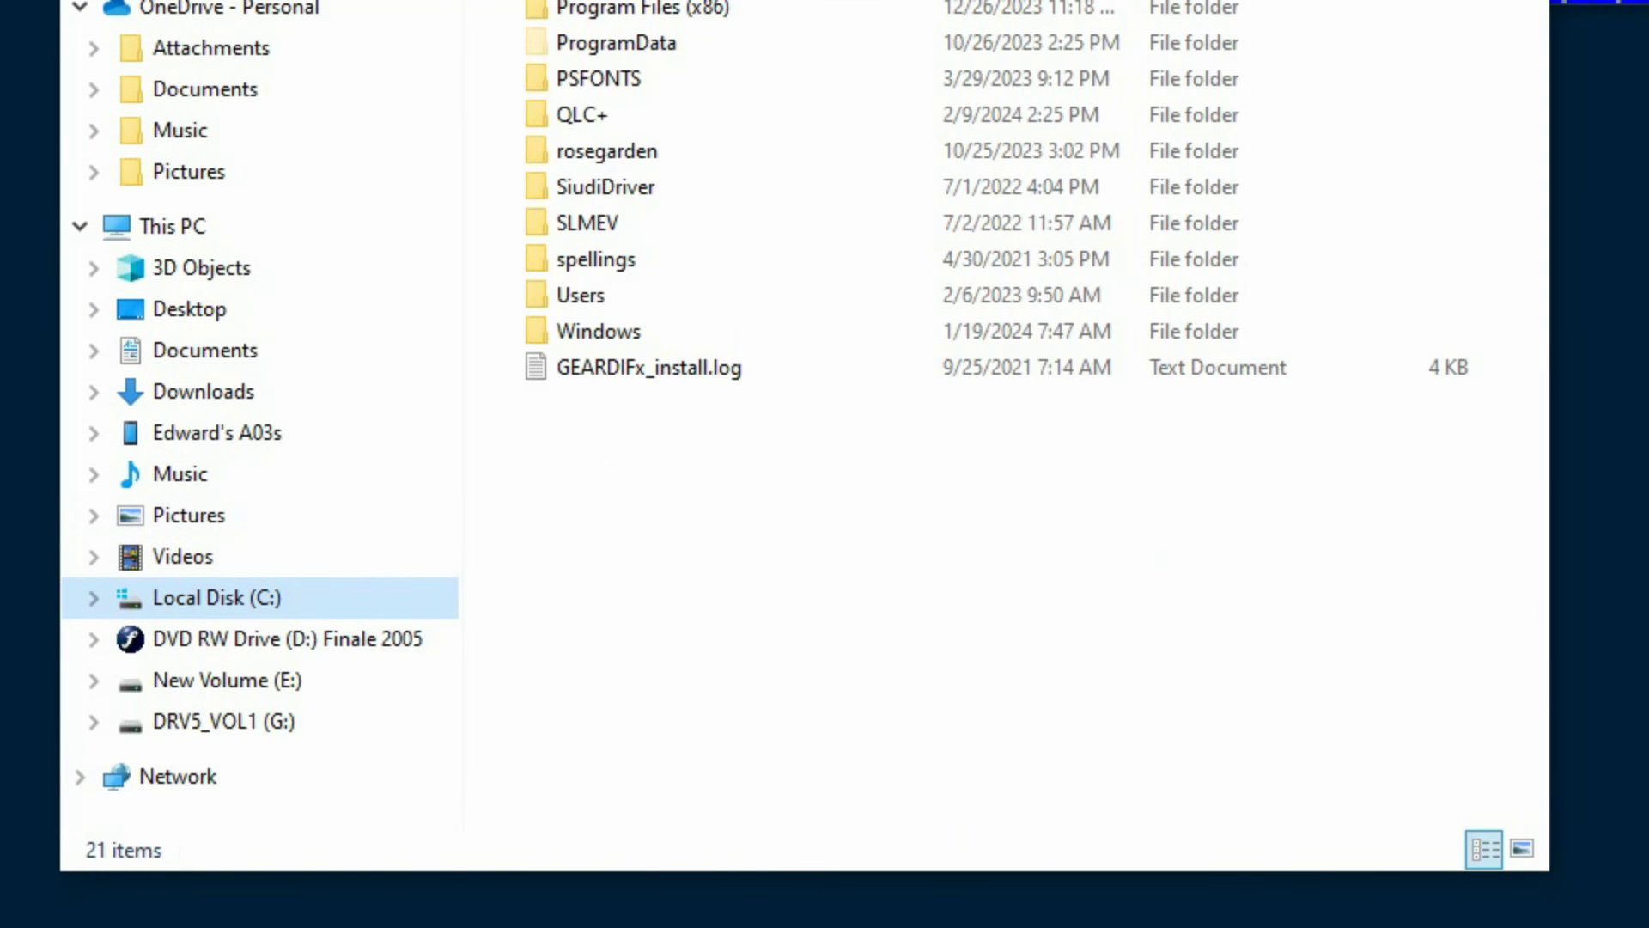
{"action": "mouse_move", "coordinate": [640, 116]}
{"action": "double_click", "coordinate": [695, 117]}
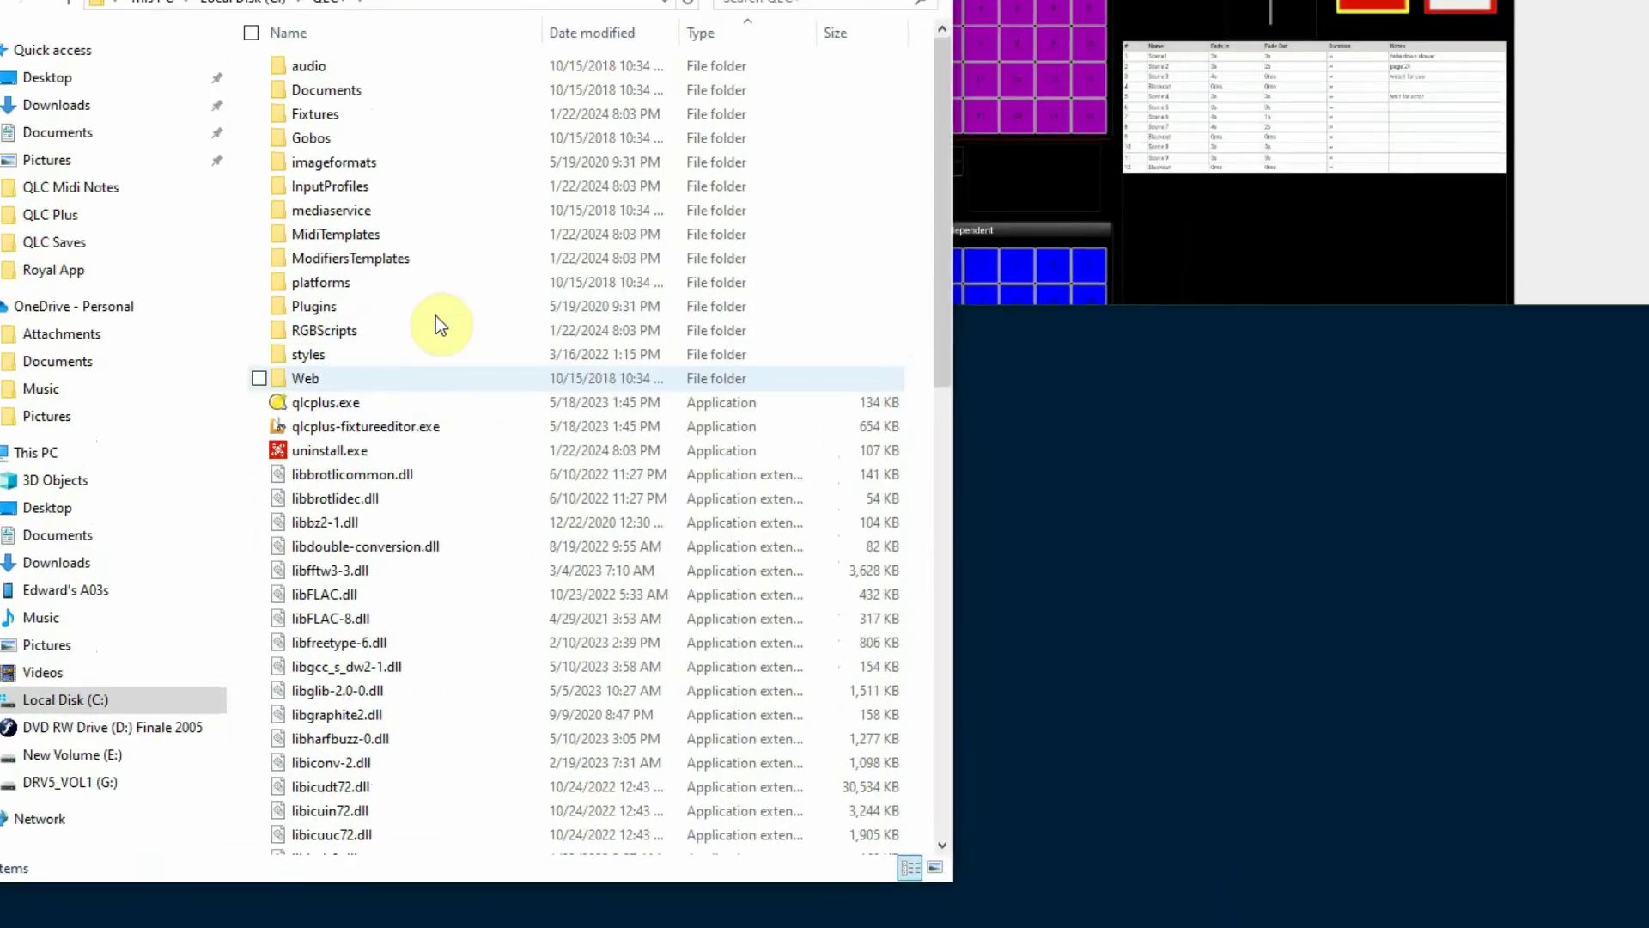
- Create a shortcut to qlcplus.exe and drag it onto the desktop
{"action": "mouse_move", "coordinate": [725, 158]}
{"action": "left_click", "coordinate": [400, 254]}
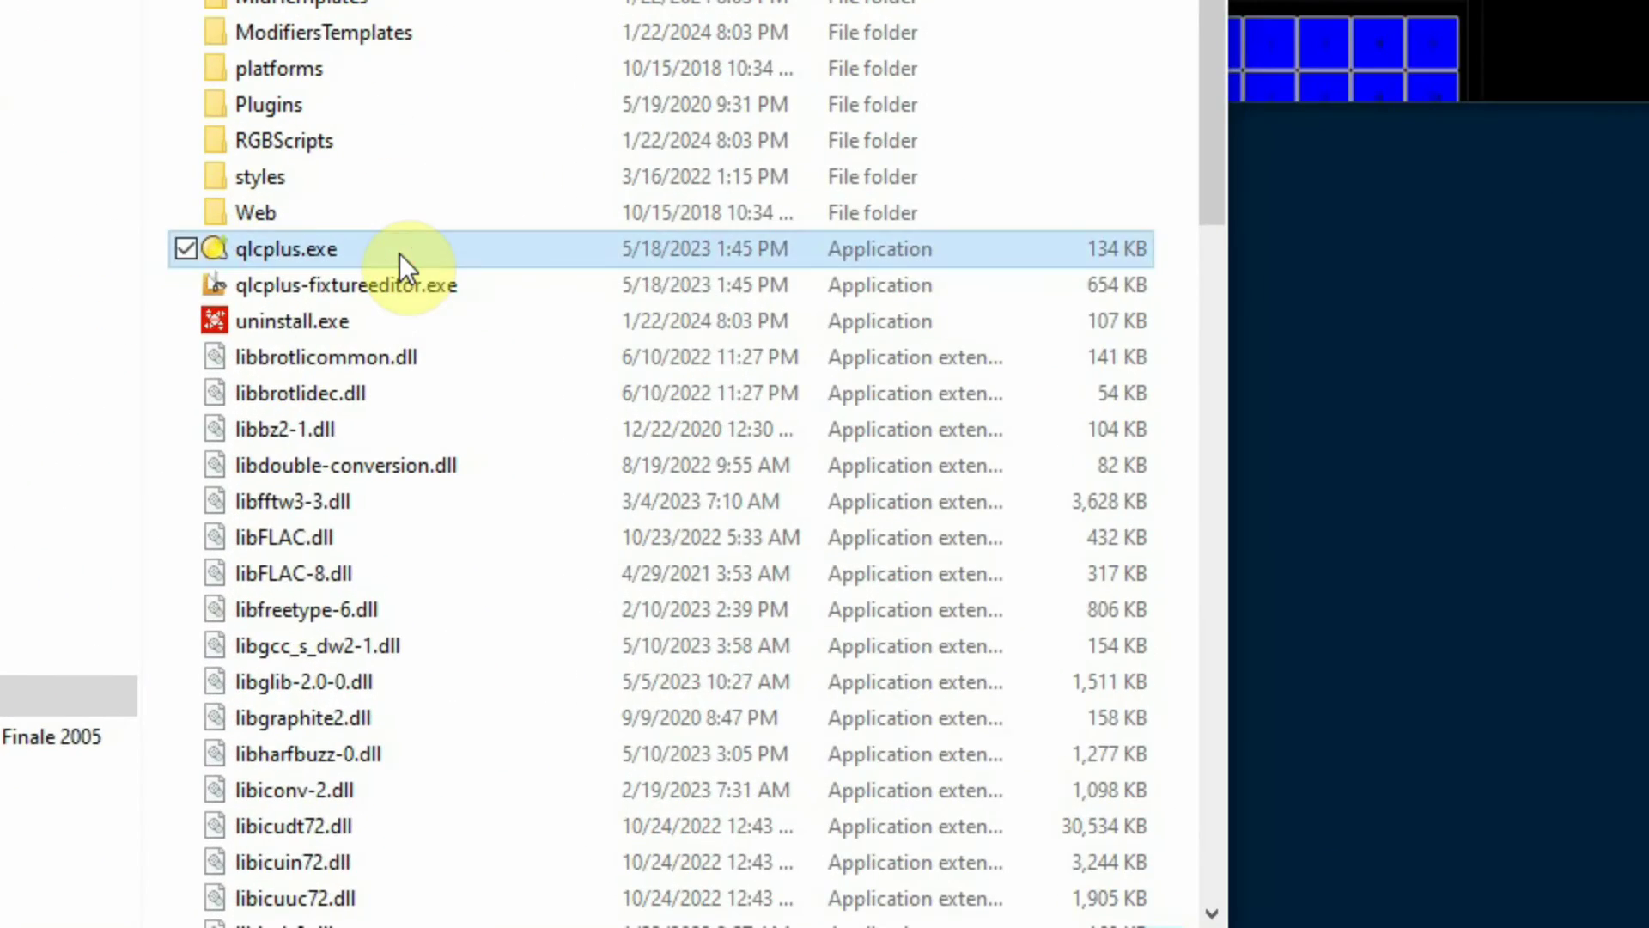
{"action": "right_click", "coordinate": [359, 255]}
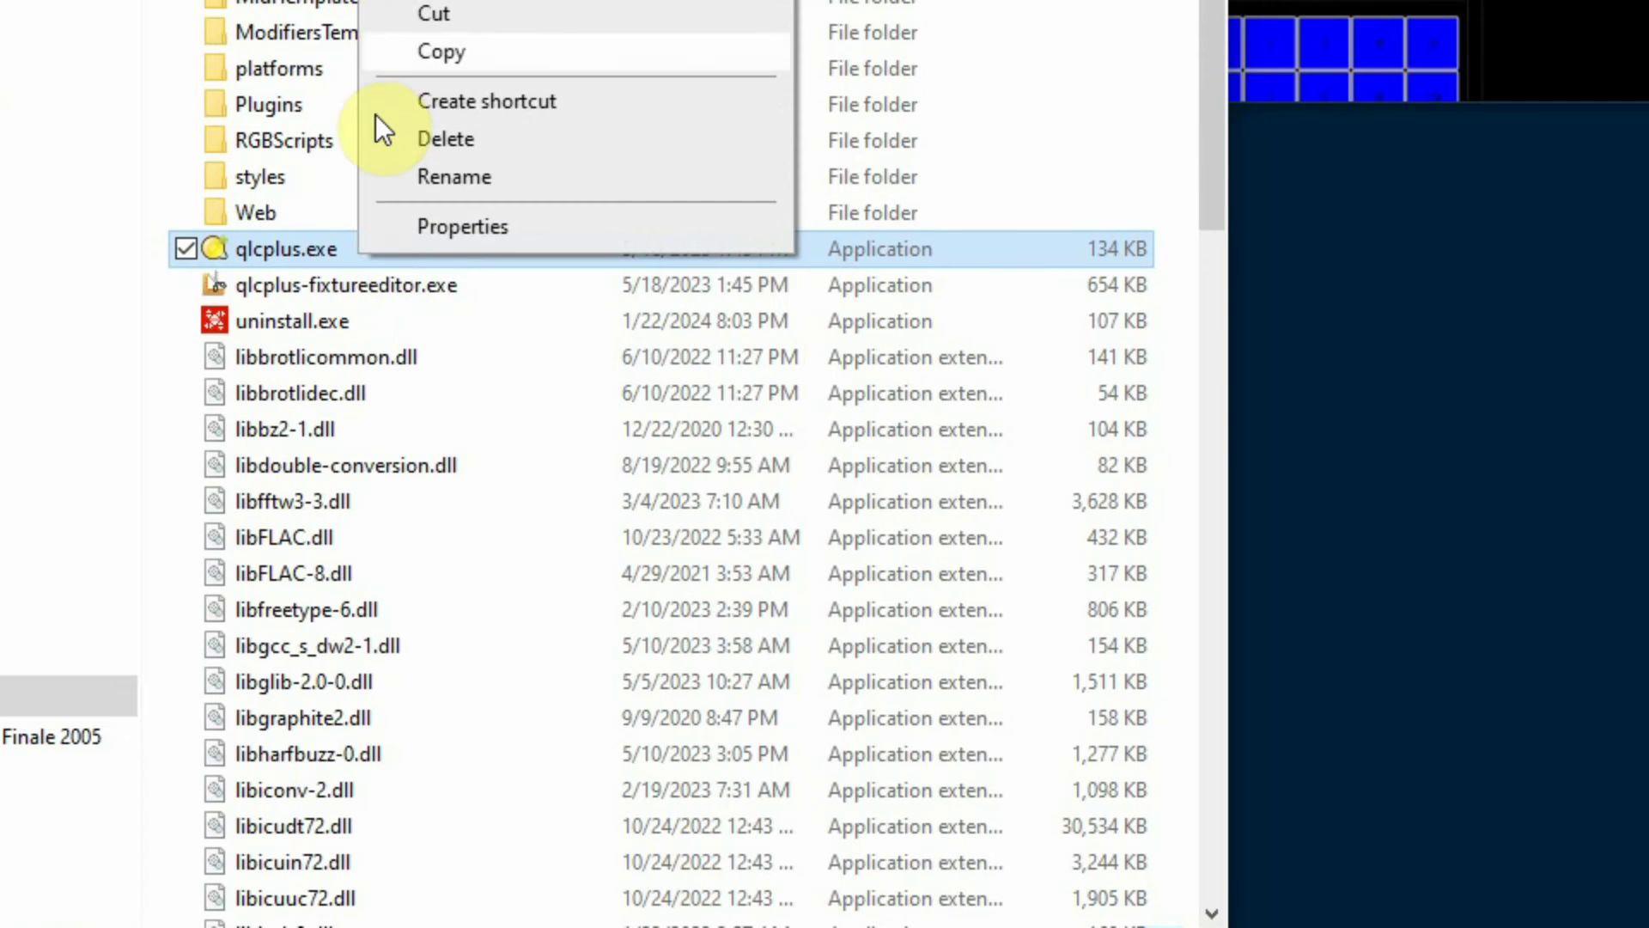
{"action": "left_click", "coordinate": [534, 98]}
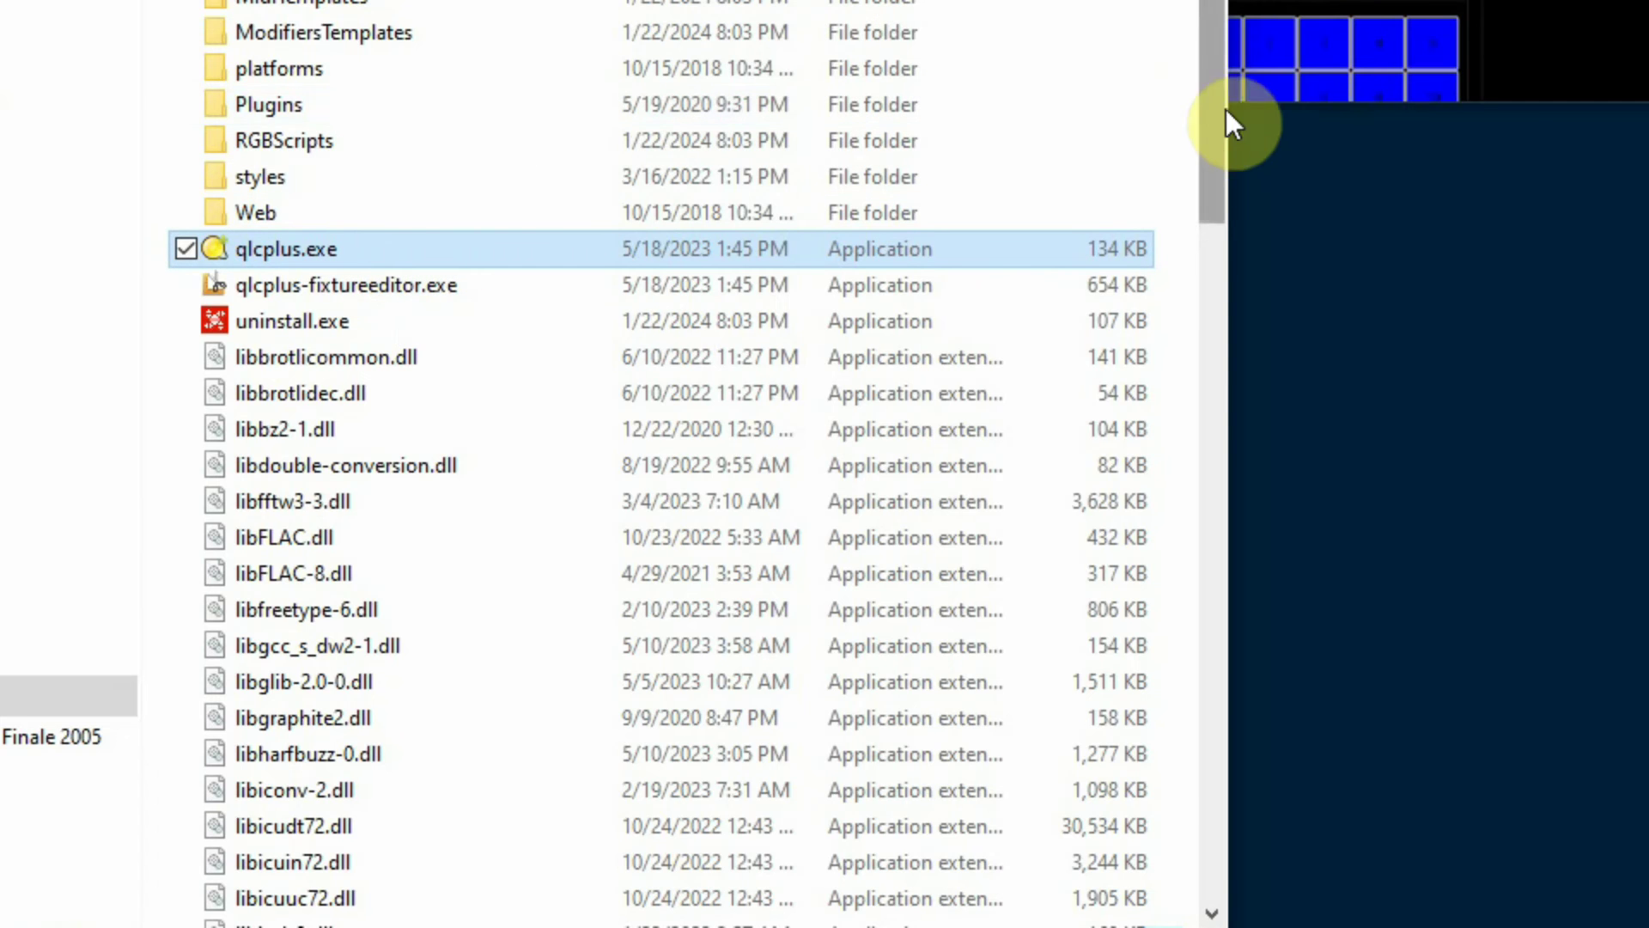
{"action": "scroll", "coordinate": [1211, 163], "scroll_direction": "down", "scroll_amount": 15}
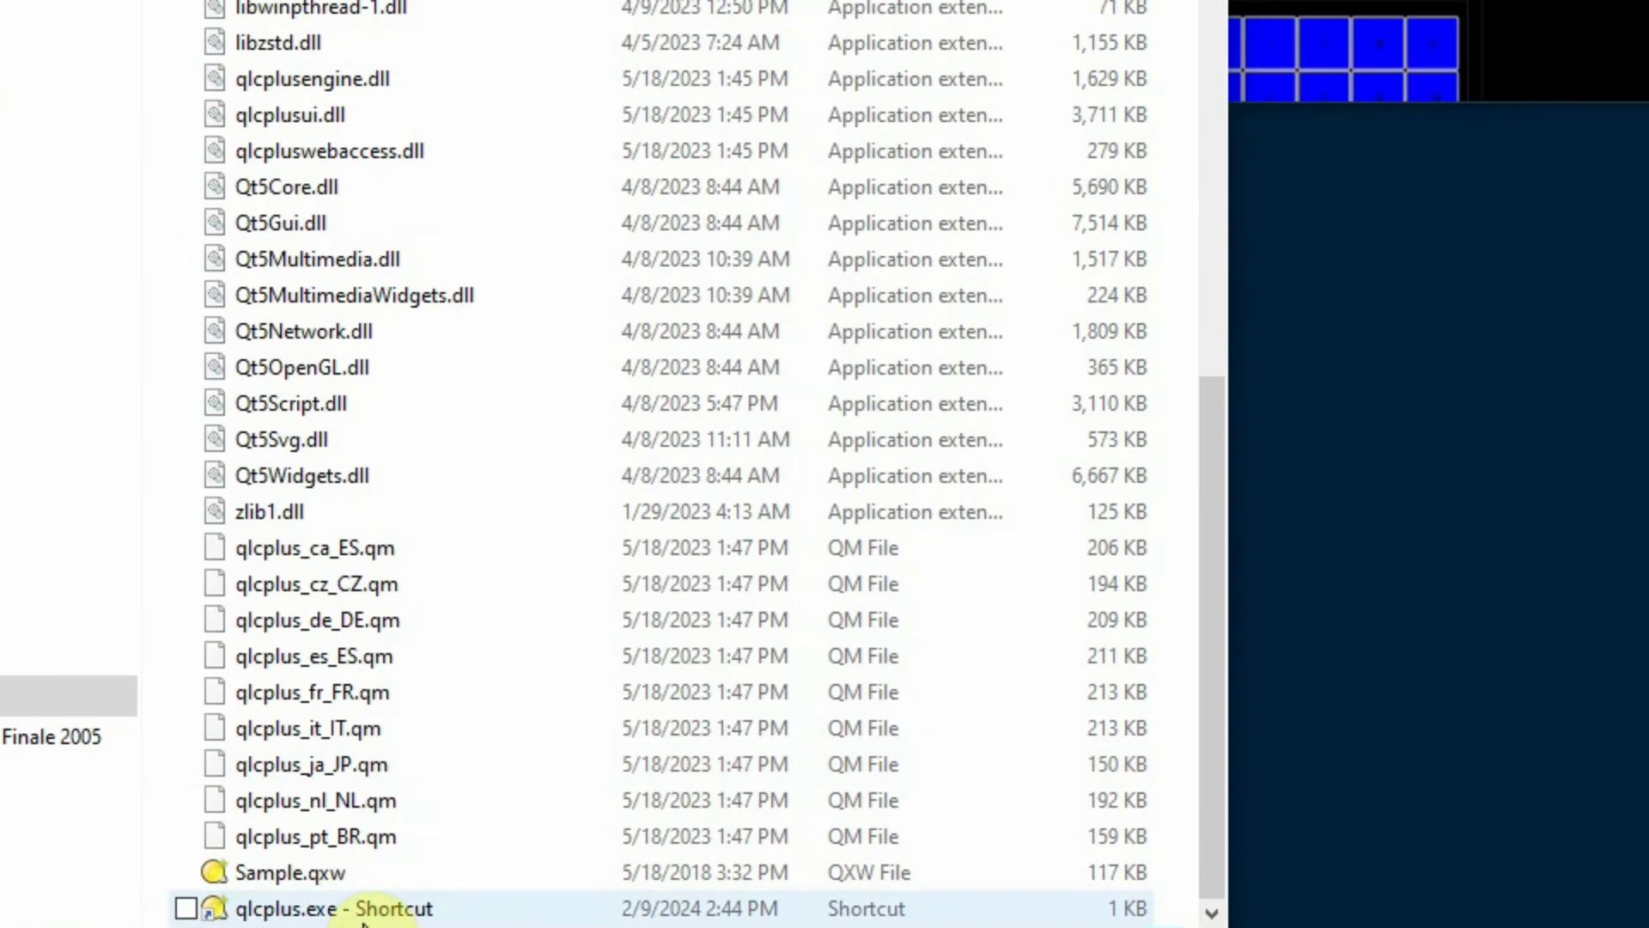
{"action": "left_click_drag", "start_coordinate": [343, 909], "coordinate": [1625, 776]}
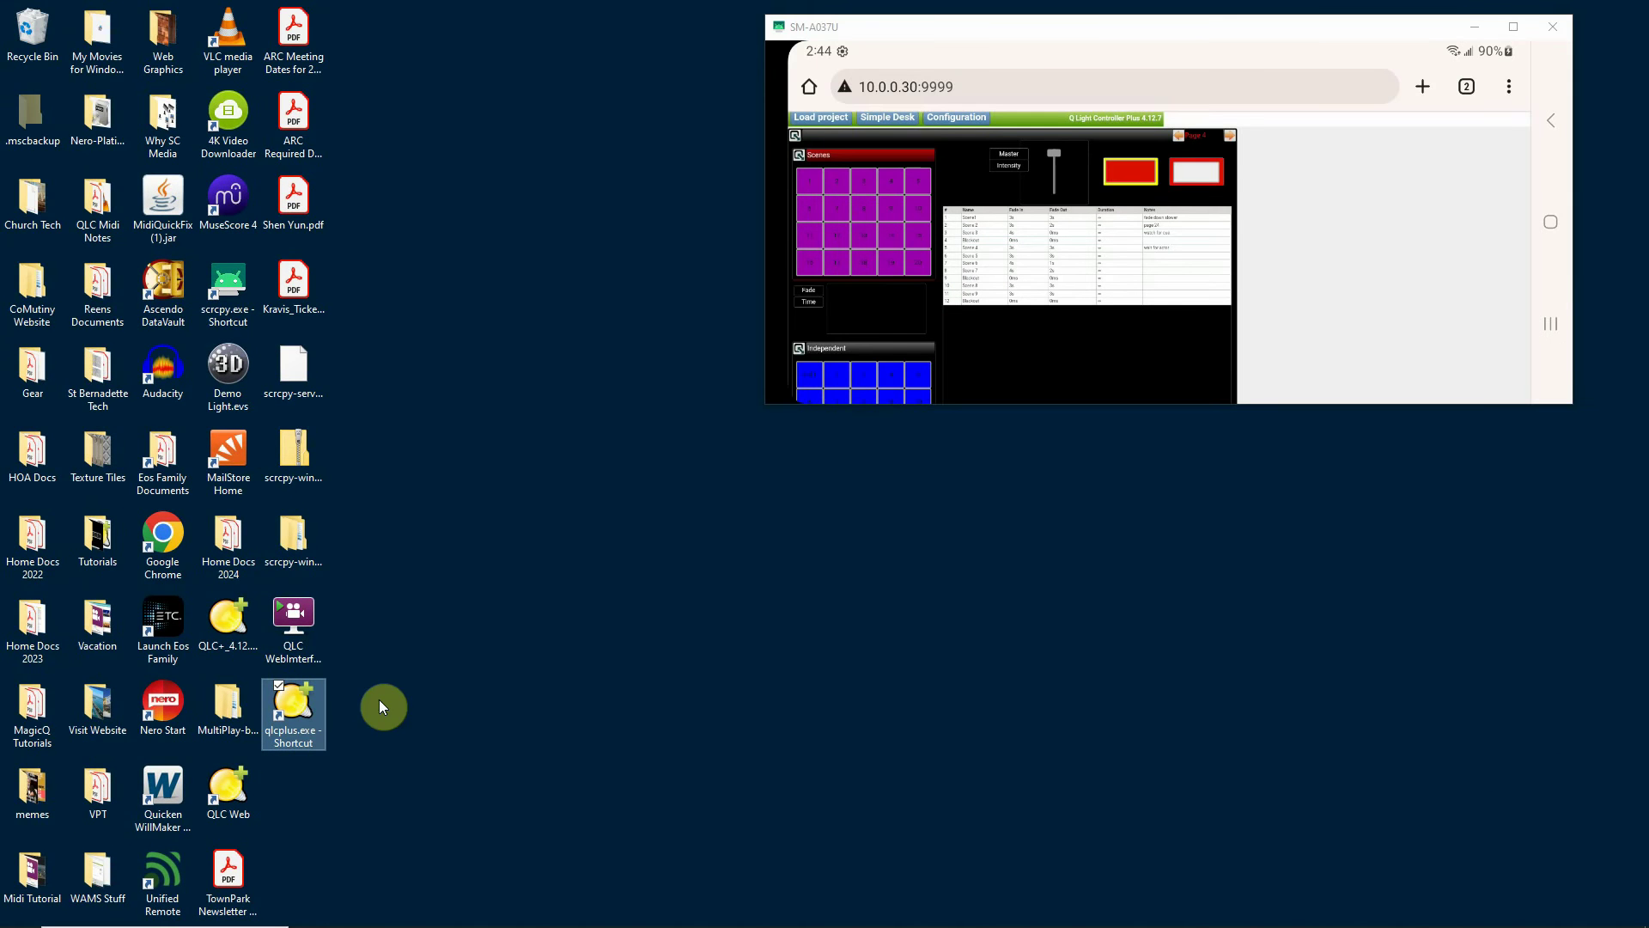
- Append ' -w' to the qlcplus.exe shortcut's Target in Properties and apply it
{"action": "right_click", "coordinate": [301, 706]}
{"action": "left_click", "coordinate": [379, 682]}
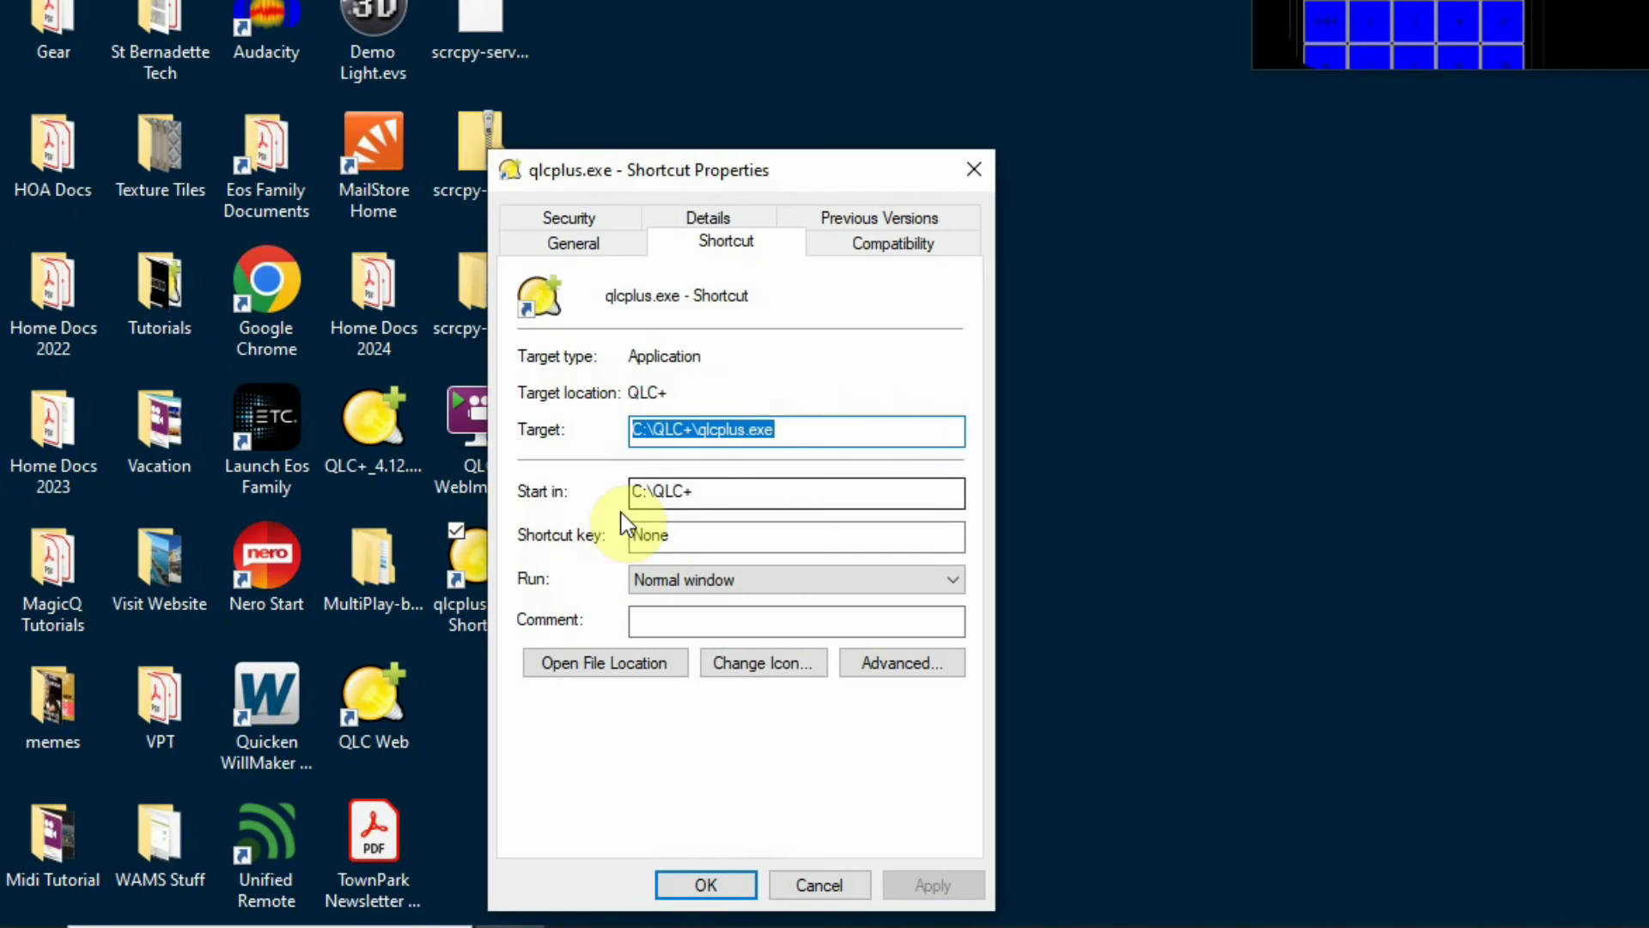
{"action": "left_click", "coordinate": [808, 433]}
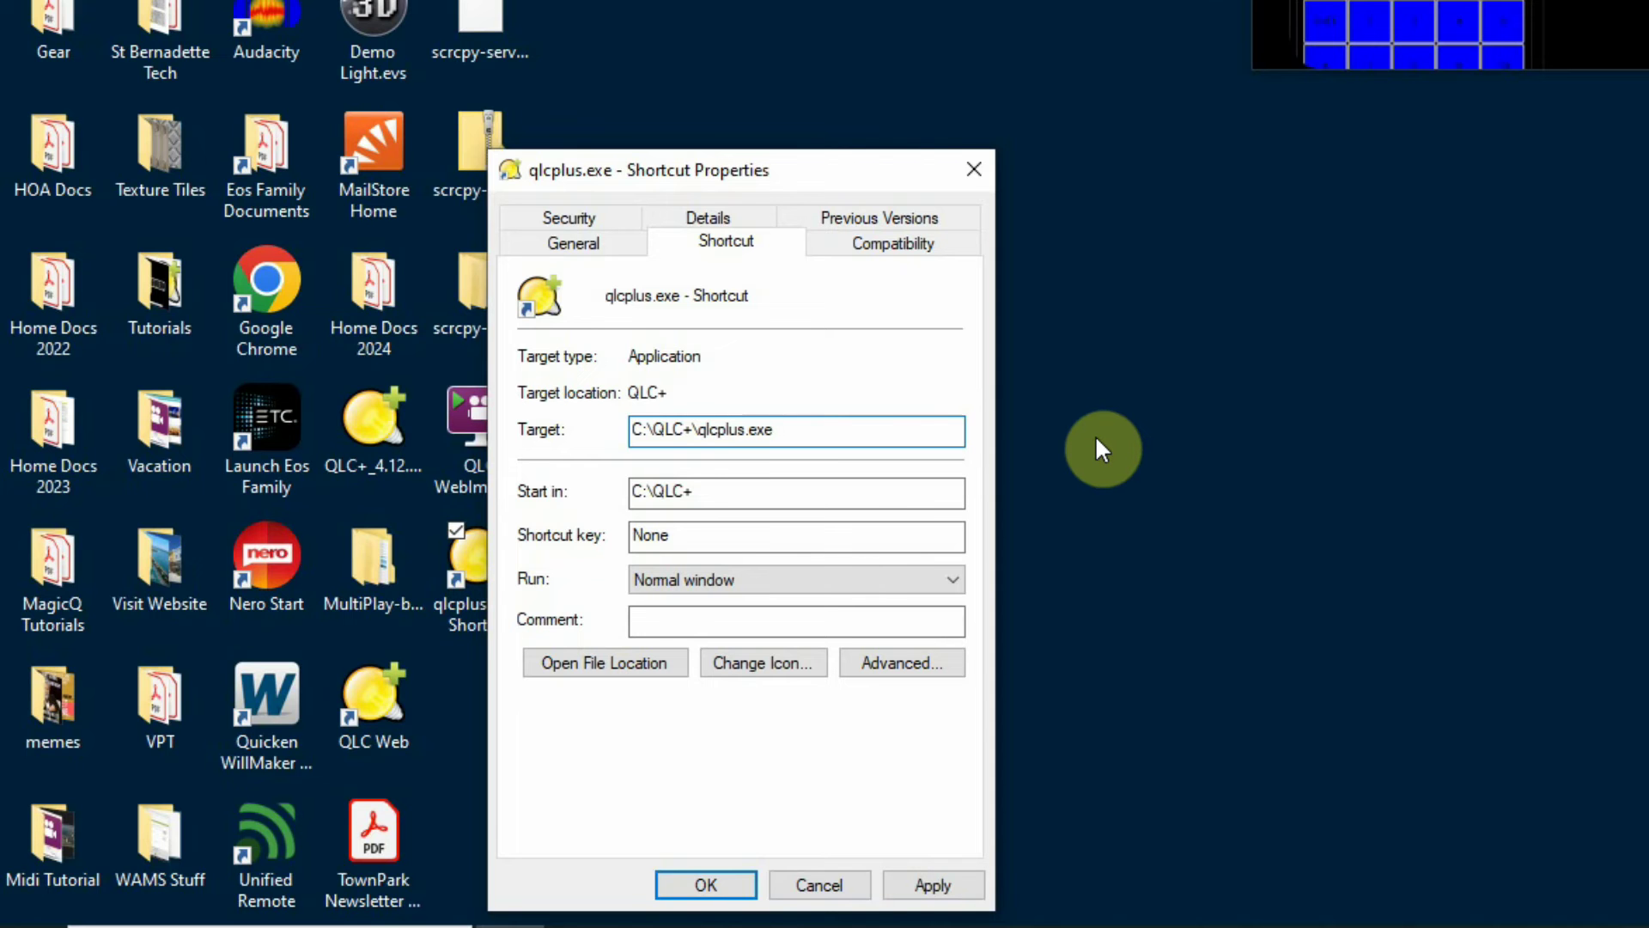
{"action": "type", "text": "-w"}
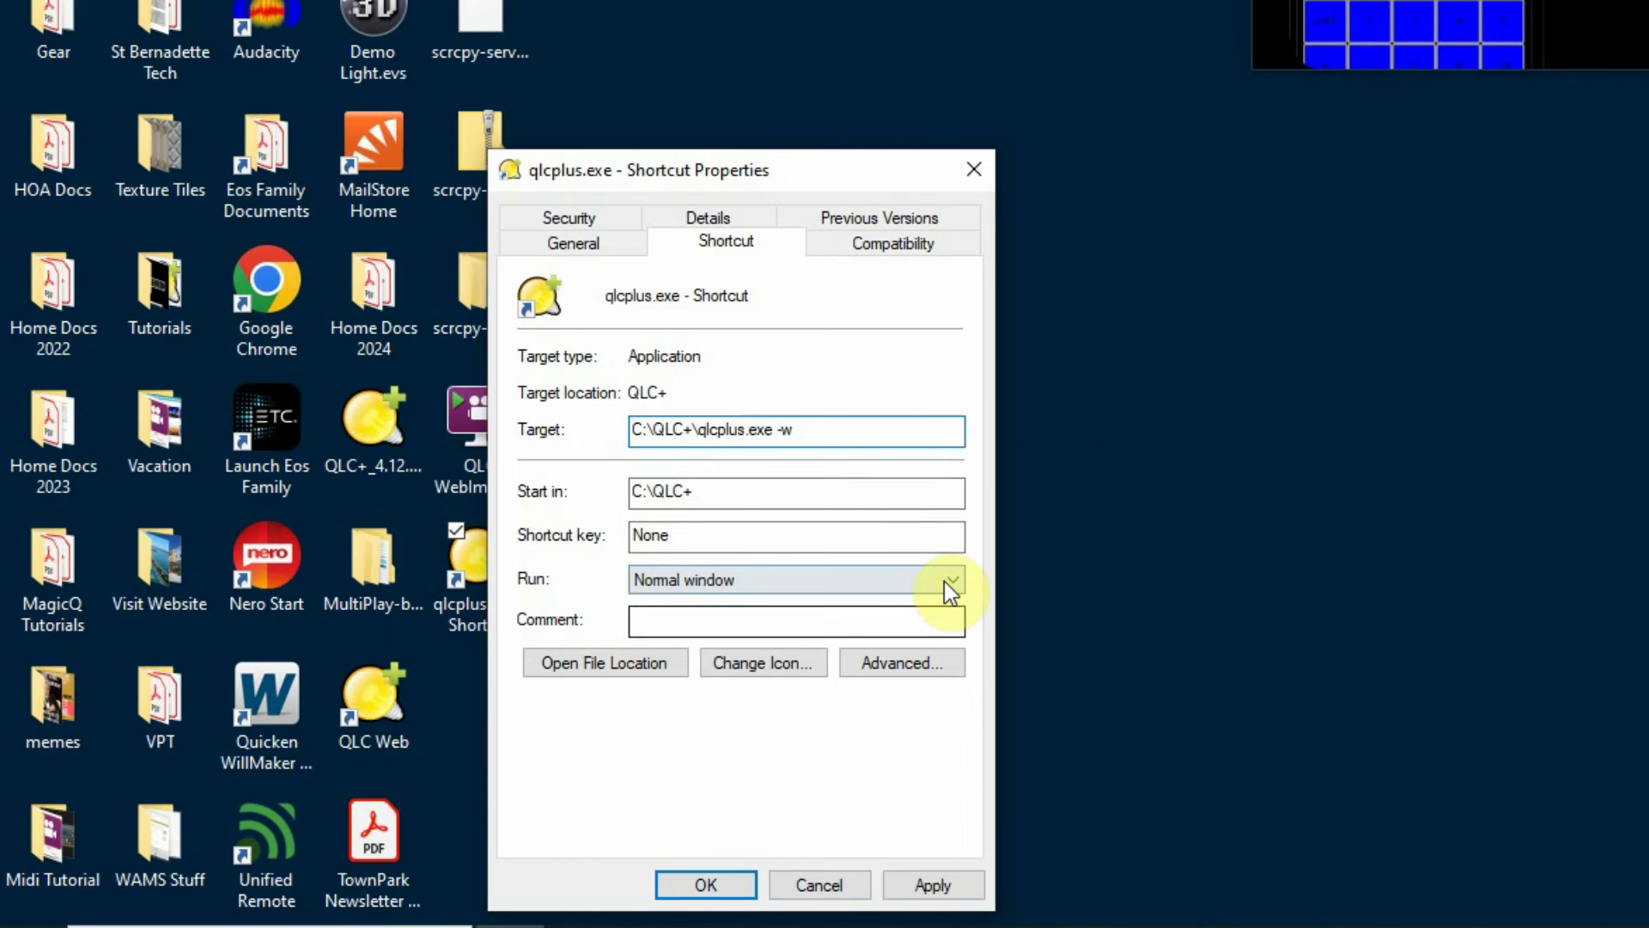
{"action": "left_click", "coordinate": [937, 886]}
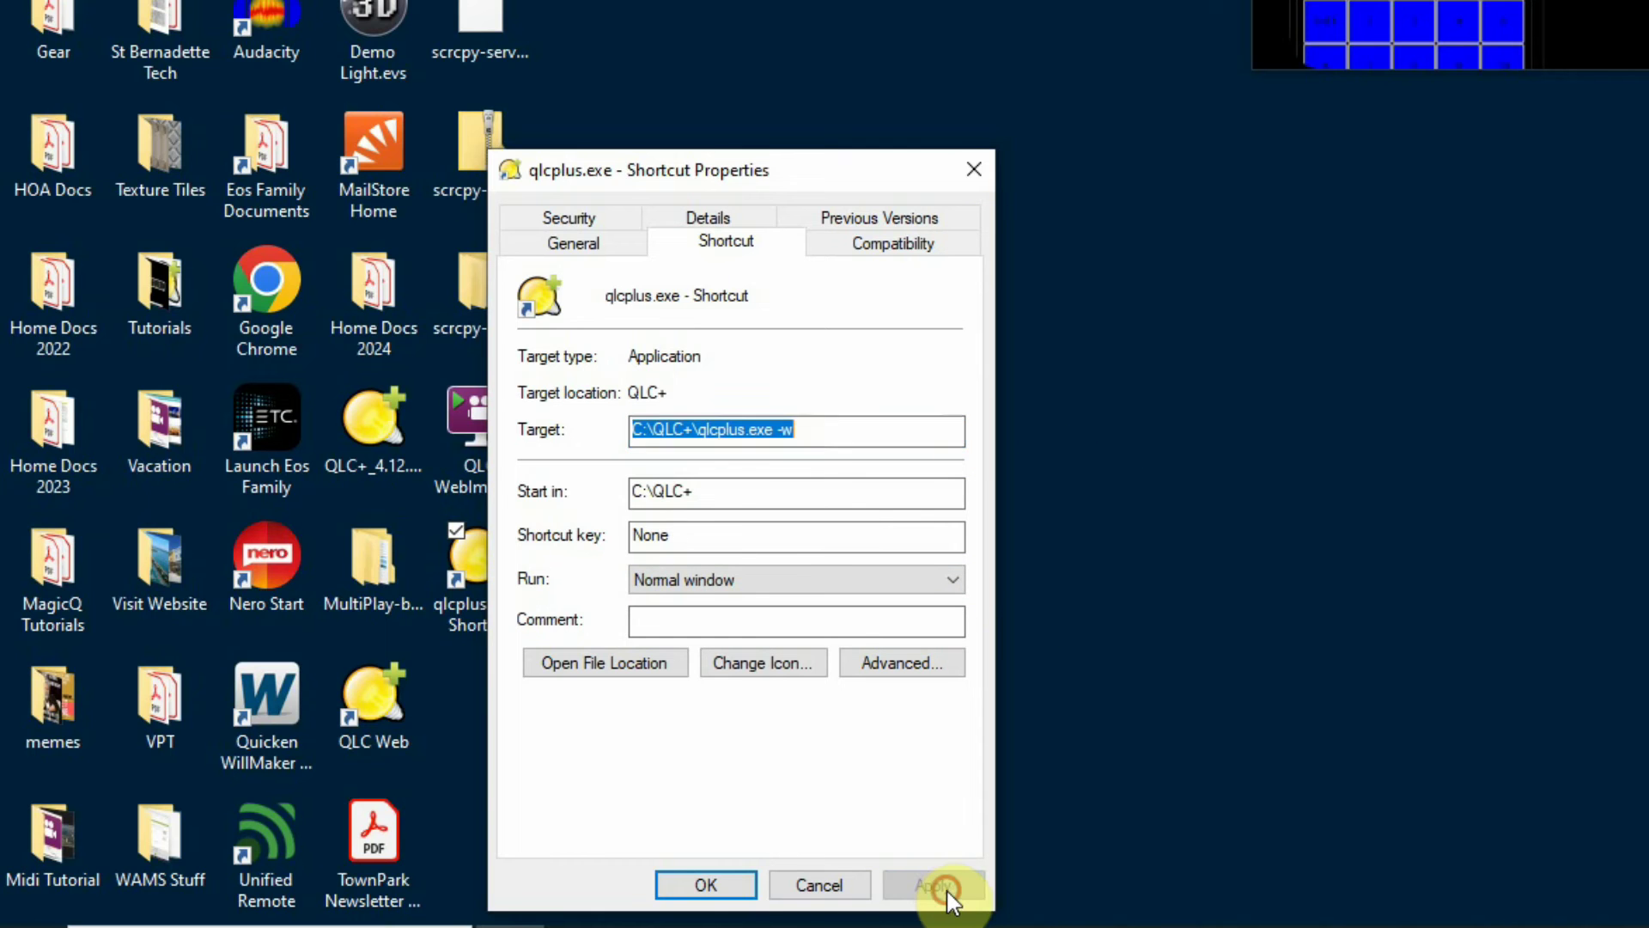
{"action": "left_click", "coordinate": [722, 888]}
- Launch QLC+ from the qlcplus.exe - Shortcut on the desktop with its web server running
{"action": "left_click", "coordinate": [302, 713]}
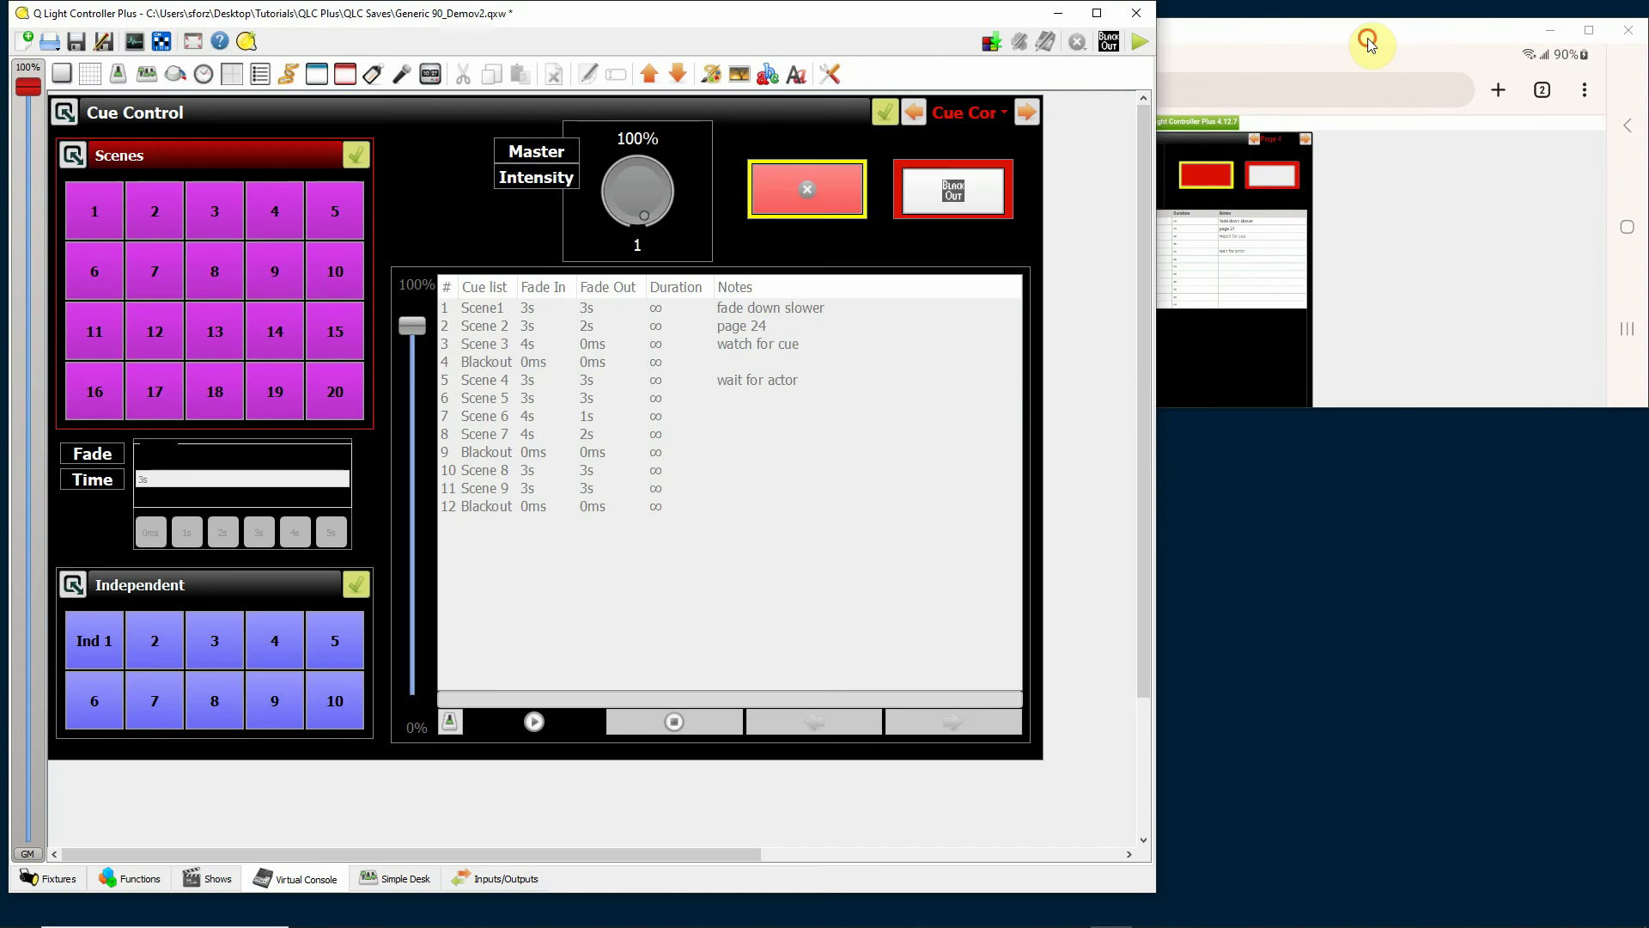
- Check the phone's web view, then cycle QLC+ through Fixtures, Functions and Shows back to Virtual Console
{"action": "left_click", "coordinate": [1368, 43]}
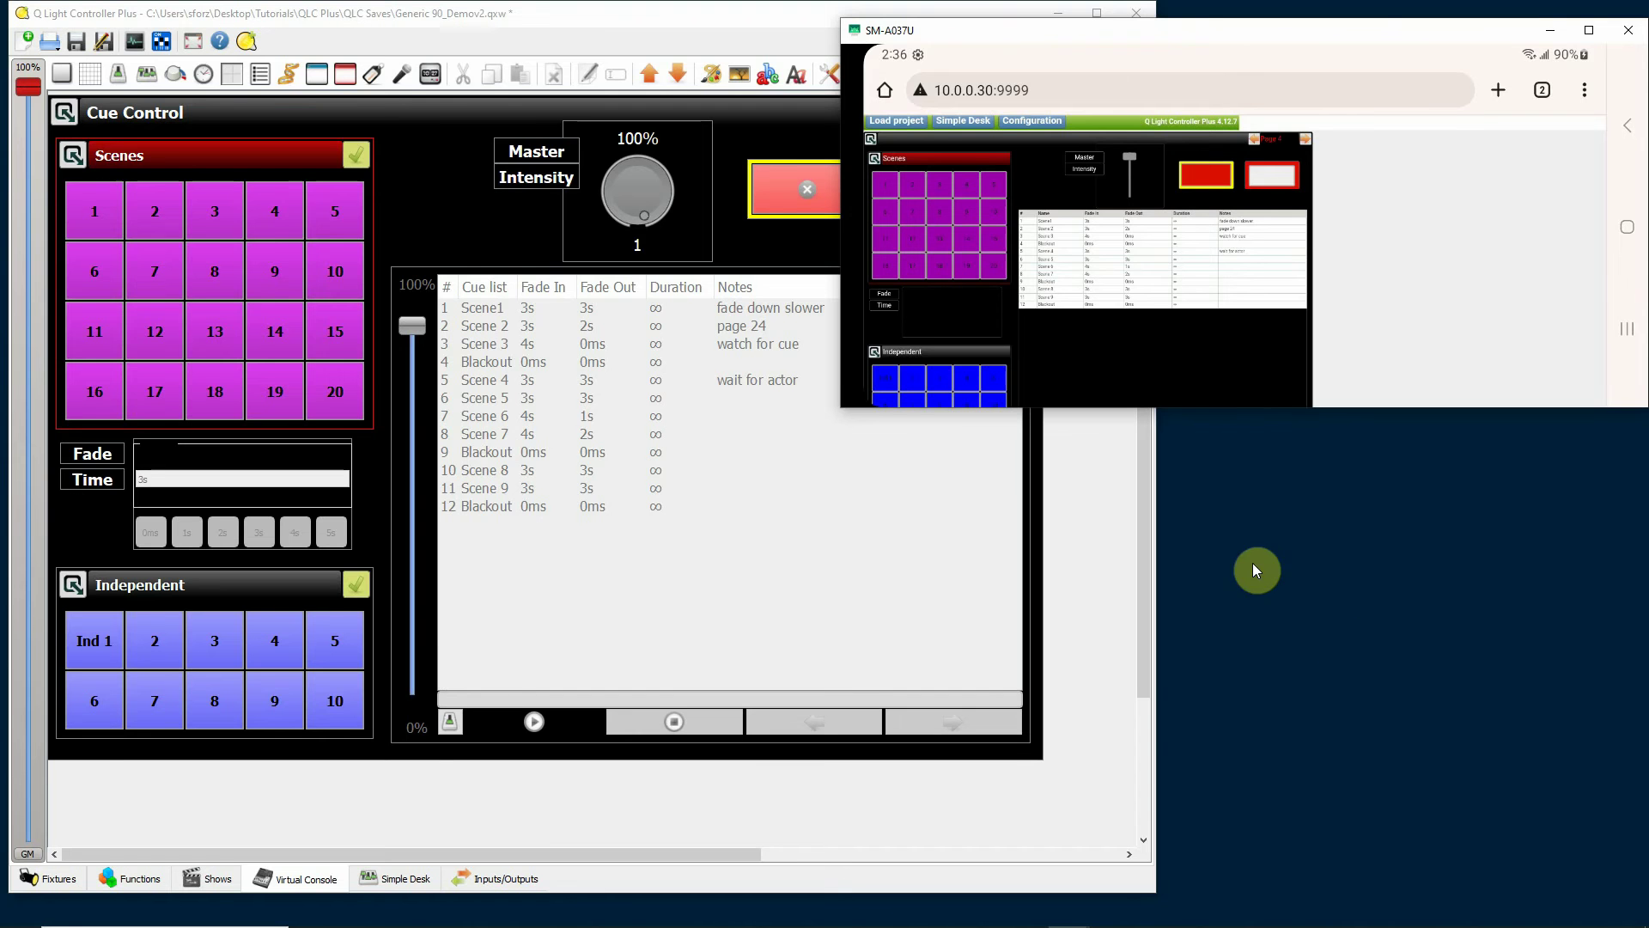
{"action": "left_click", "coordinate": [63, 882]}
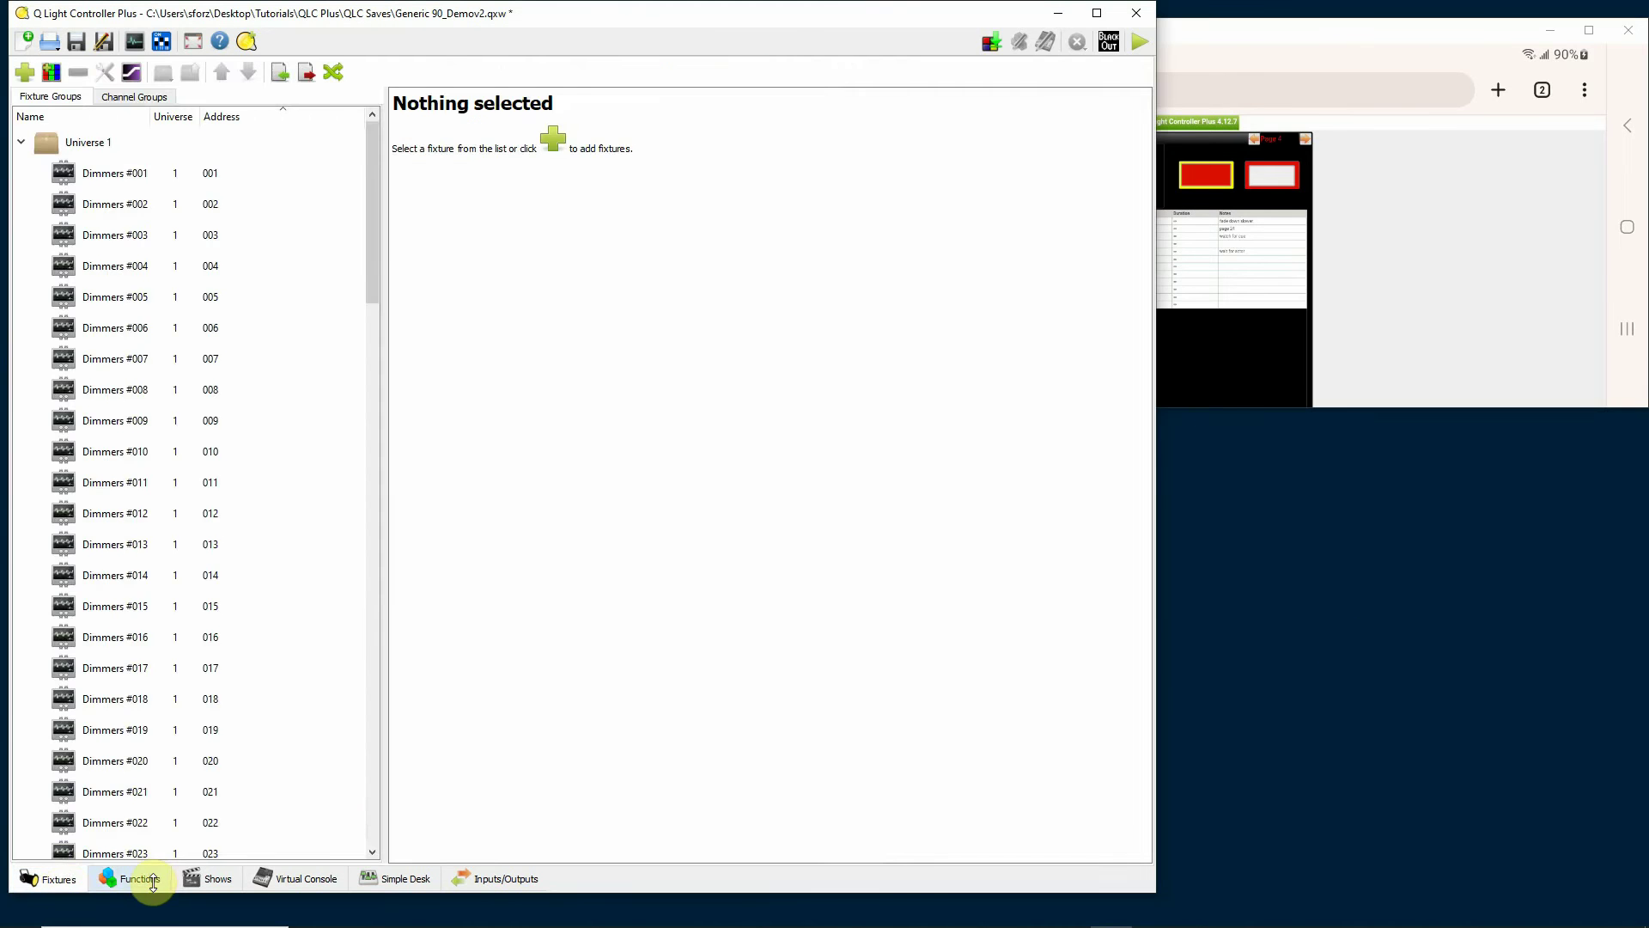
{"action": "left_click", "coordinate": [140, 887]}
{"action": "left_click", "coordinate": [199, 884]}
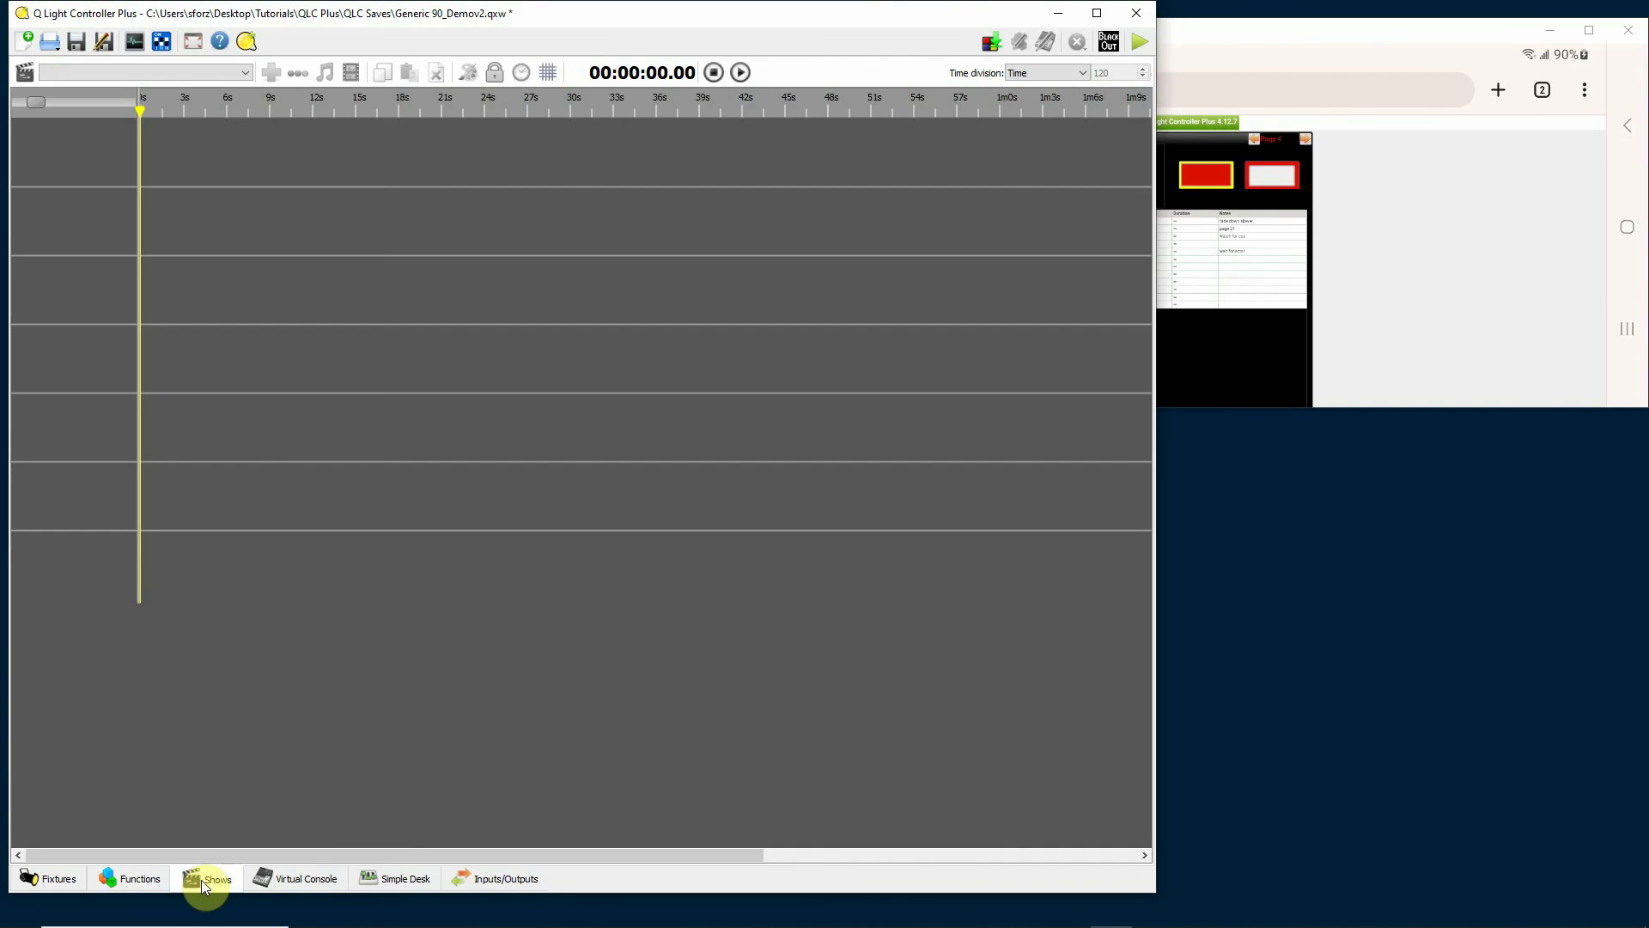
{"action": "left_click", "coordinate": [317, 876]}
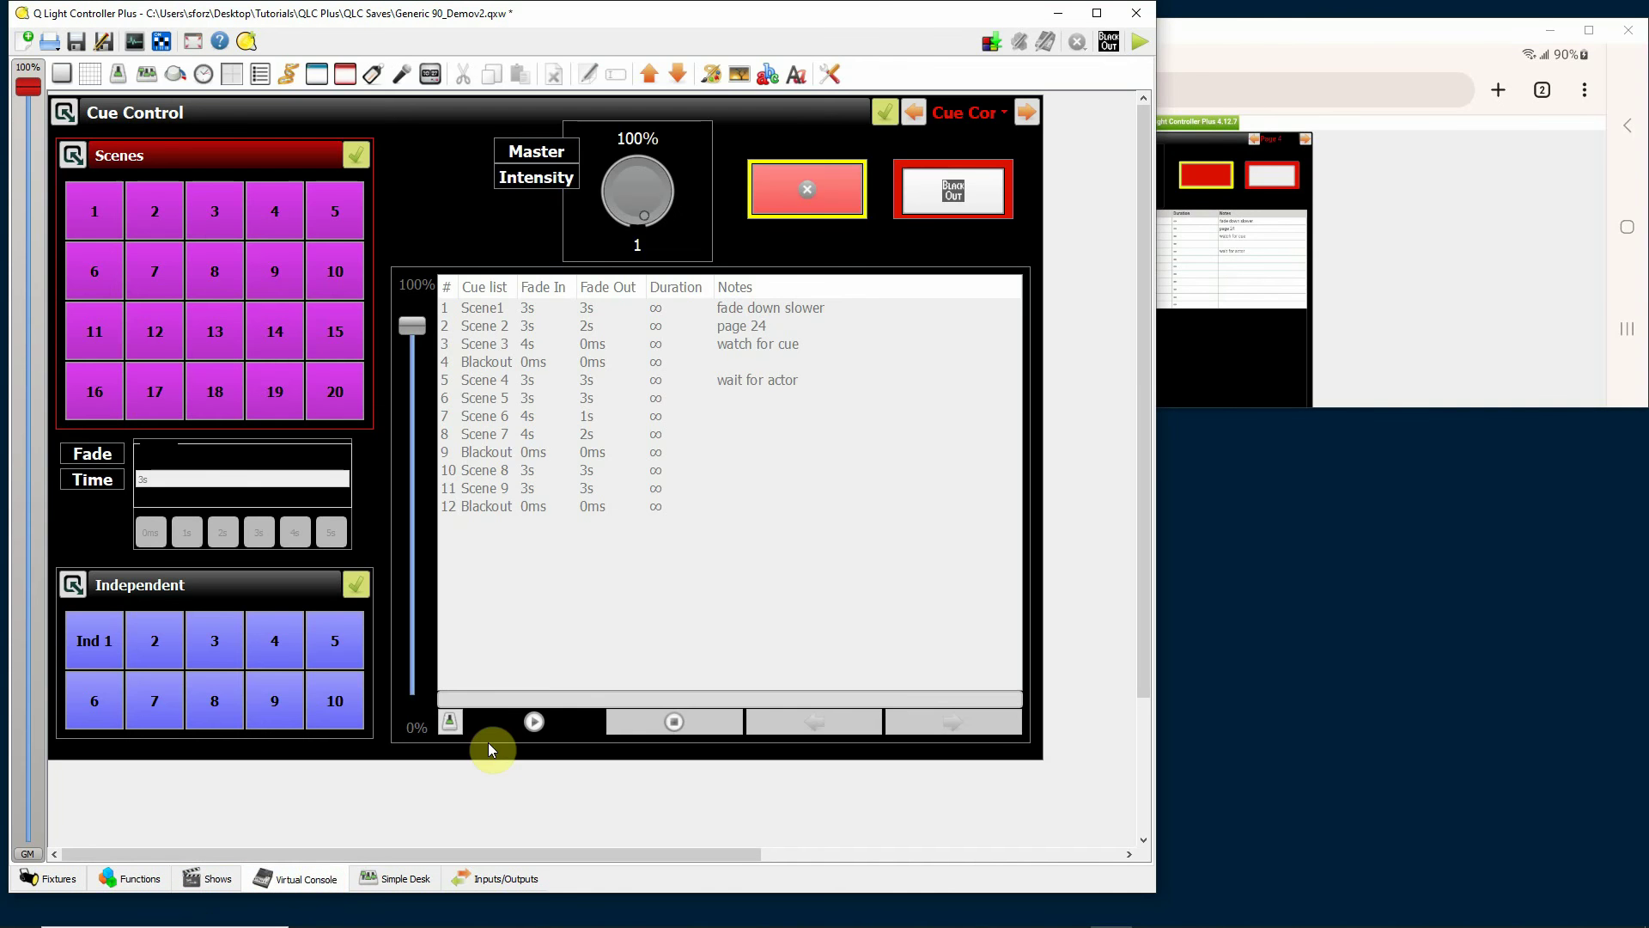
{"action": "key", "text": "alt+Tab"}
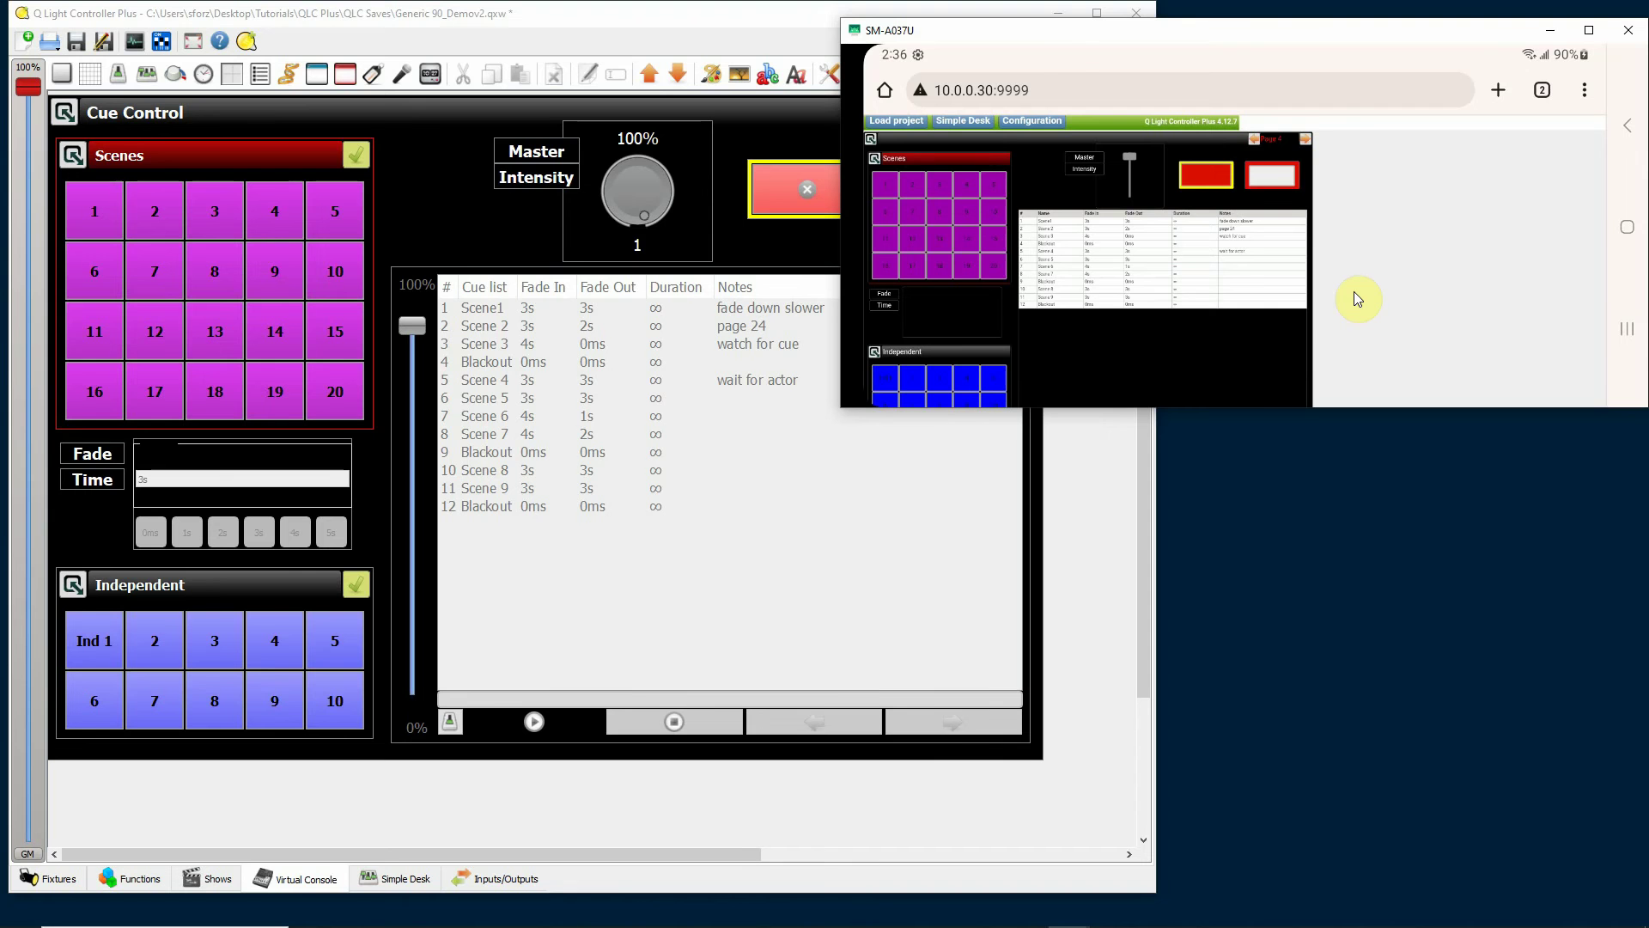
- Switch the Cue Control virtual console into Operate mode and watch it on the phone
{"action": "left_click", "coordinate": [734, 17]}
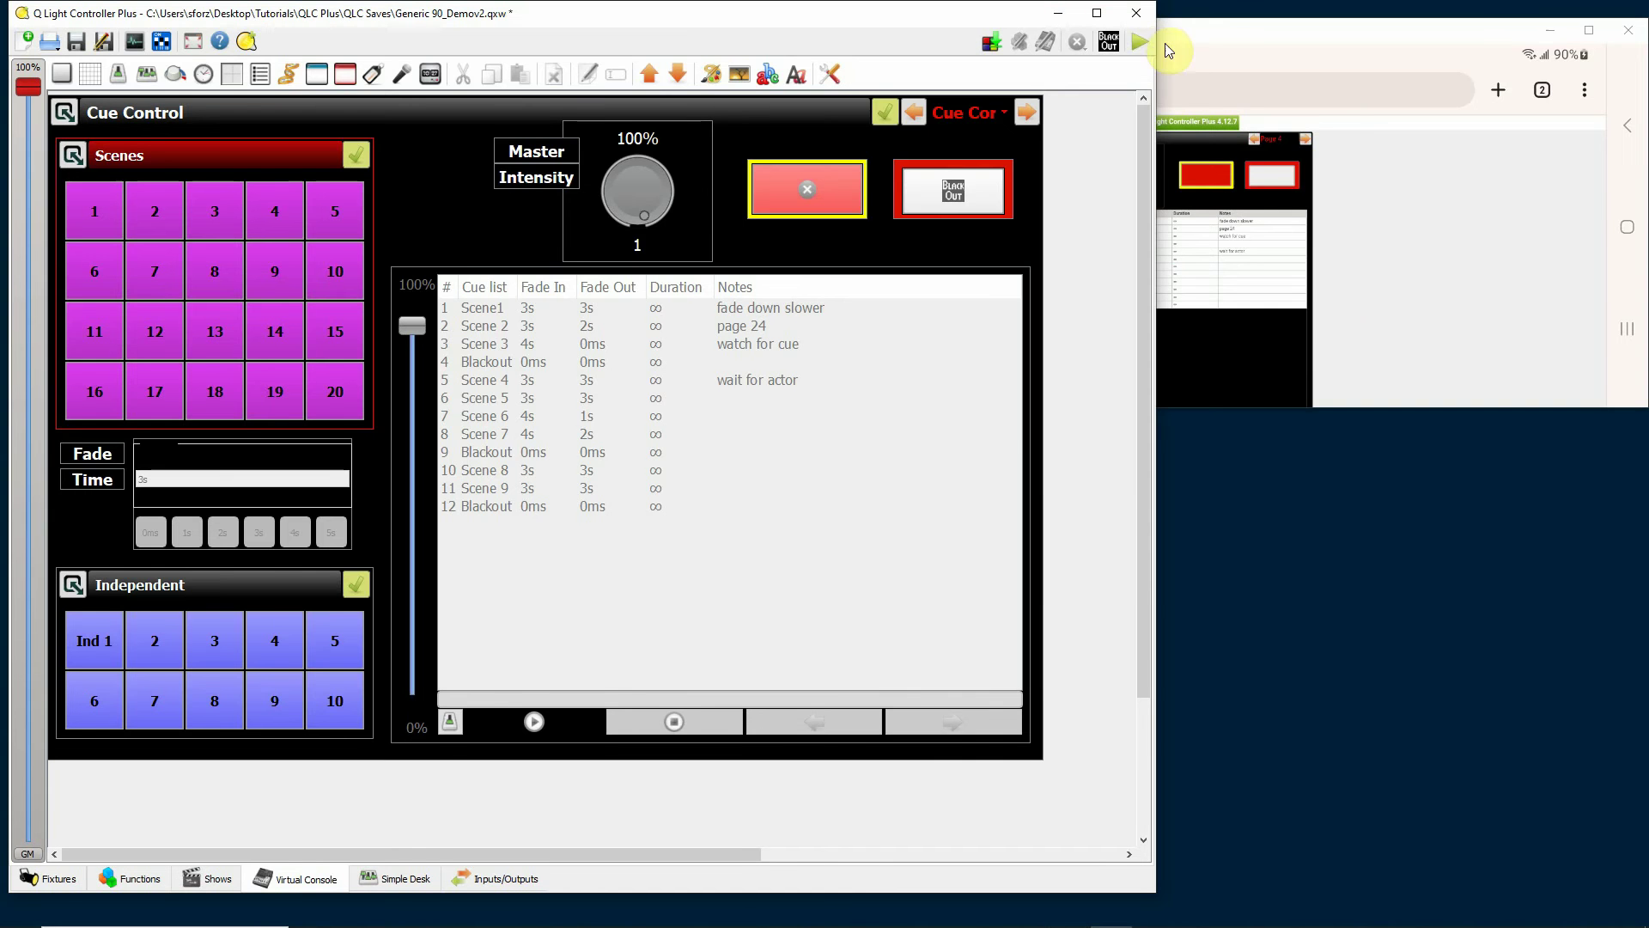
{"action": "left_click", "coordinate": [1151, 43]}
{"action": "left_click", "coordinate": [1410, 195]}
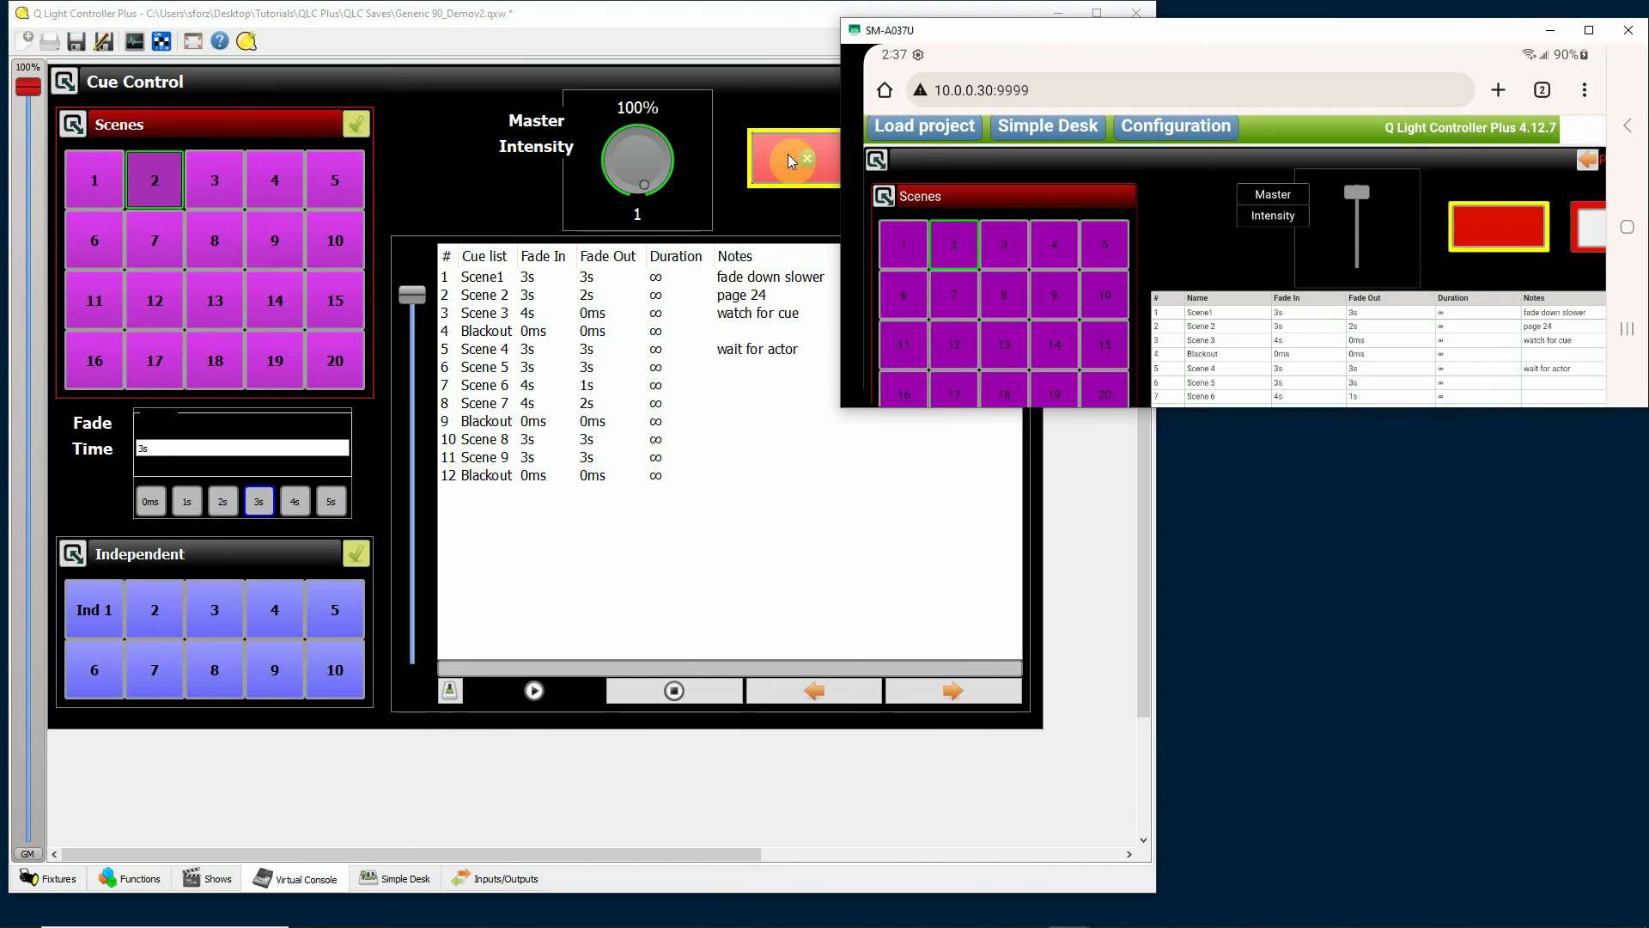
- Stop all running scenes and scroll the phone page down to the cue list
{"action": "left_click", "coordinate": [791, 160]}
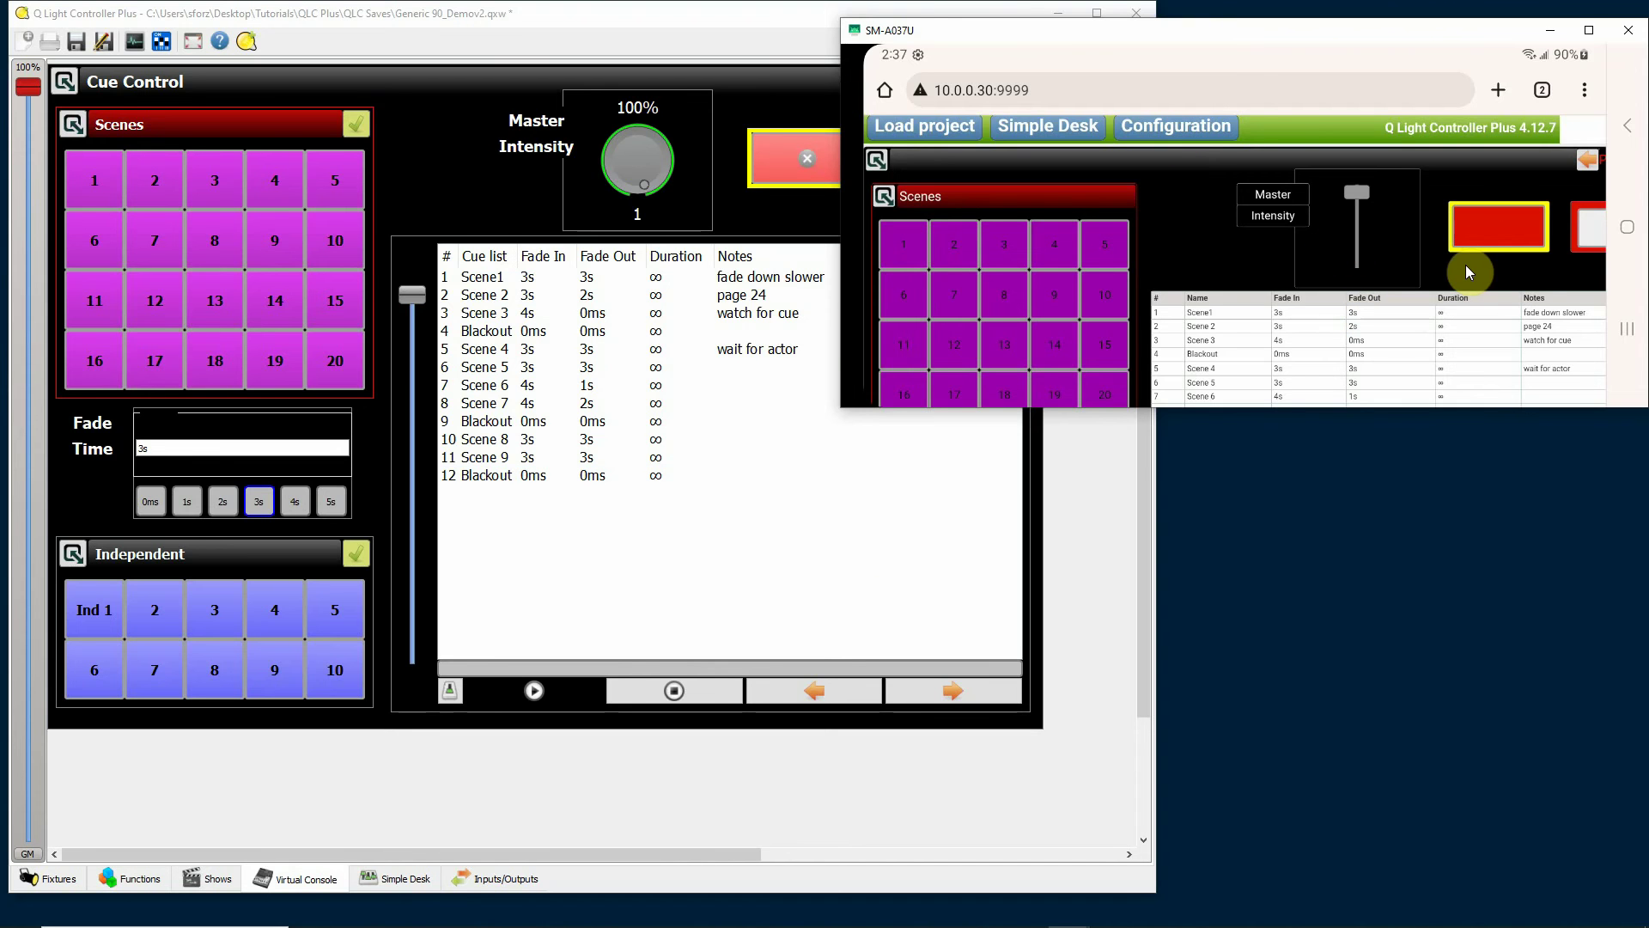
{"action": "scroll", "coordinate": [1467, 272], "scroll_direction": "down", "scroll_amount": 5}
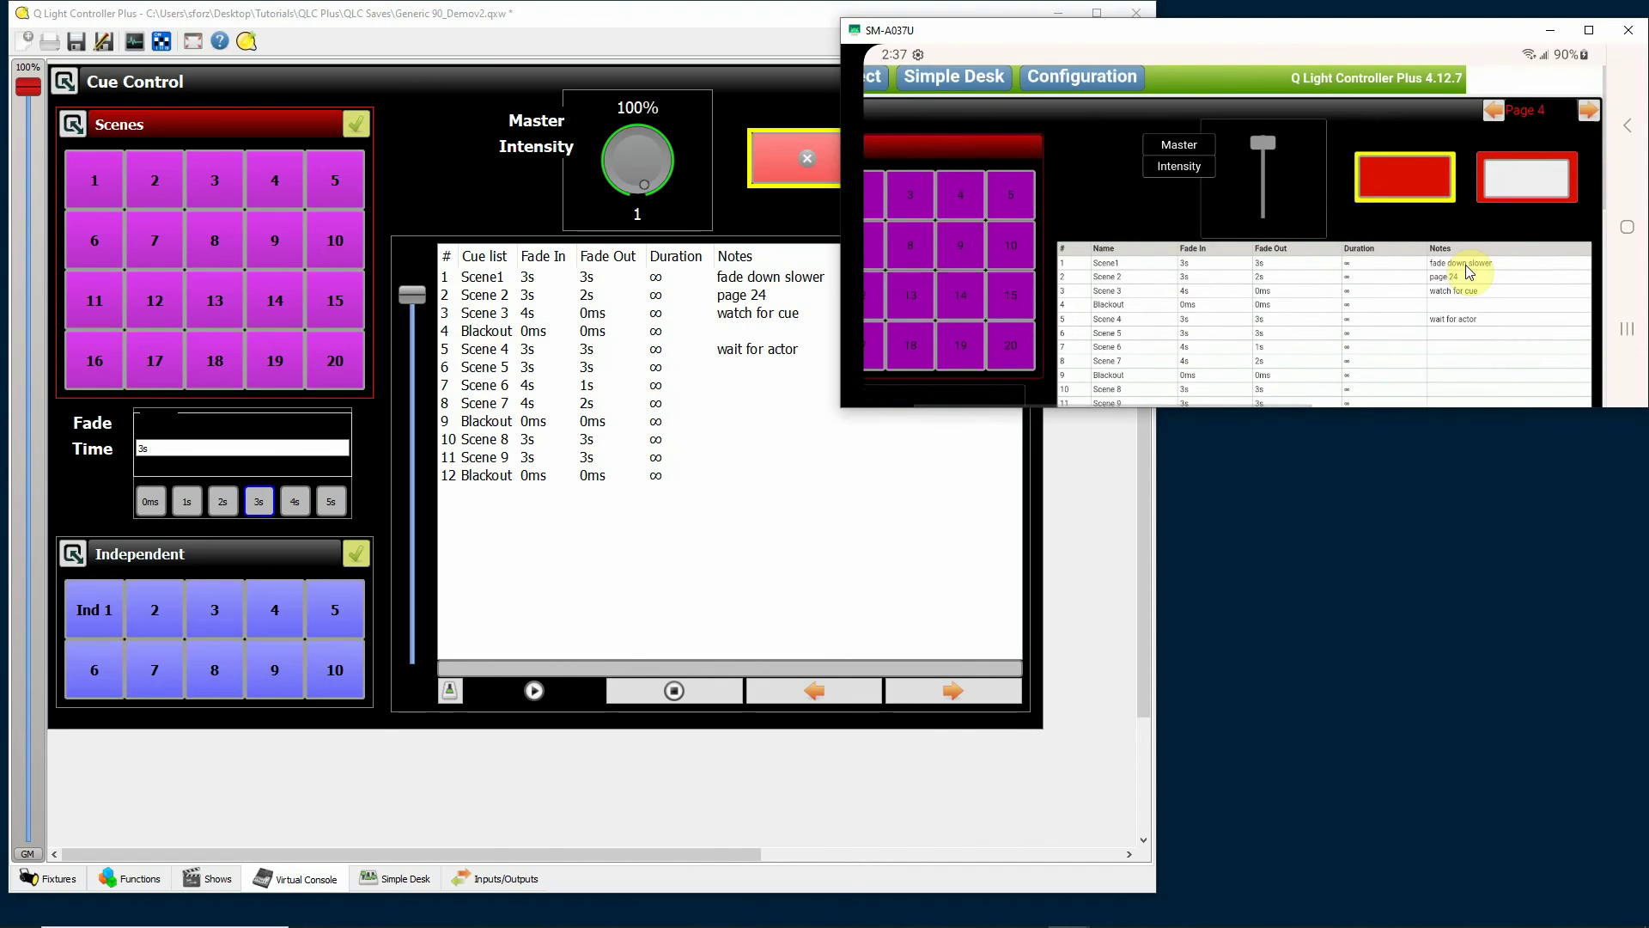
{"action": "scroll", "coordinate": [1465, 264], "scroll_direction": "down", "scroll_amount": 3}
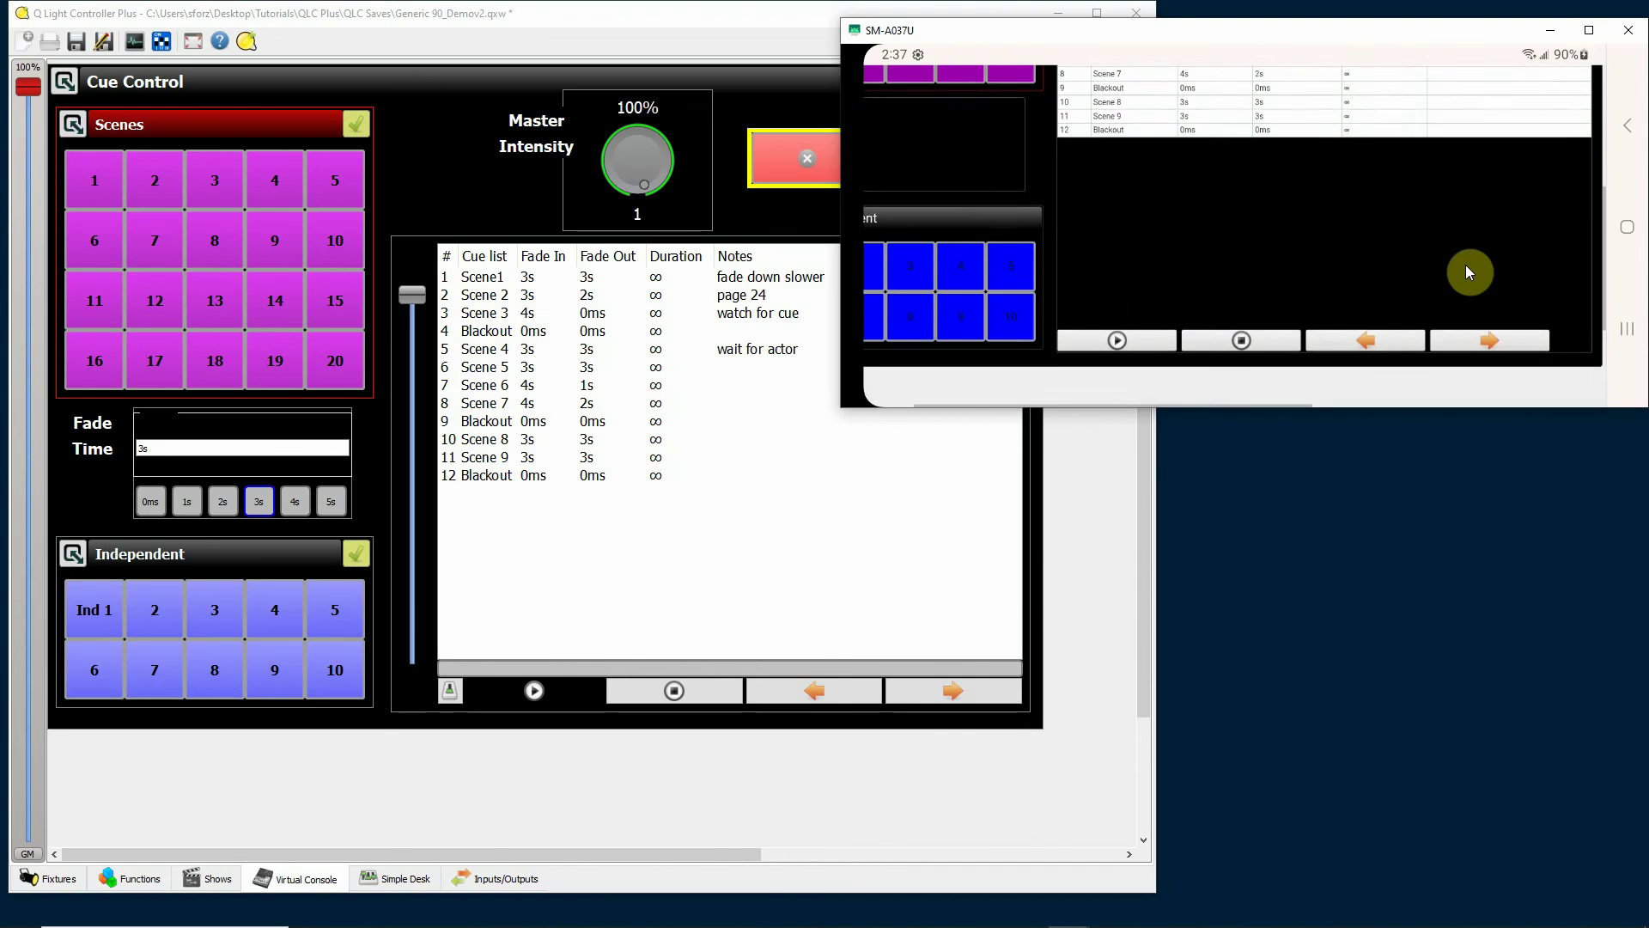
{"action": "scroll", "coordinate": [1465, 265], "scroll_direction": "down", "scroll_amount": 2}
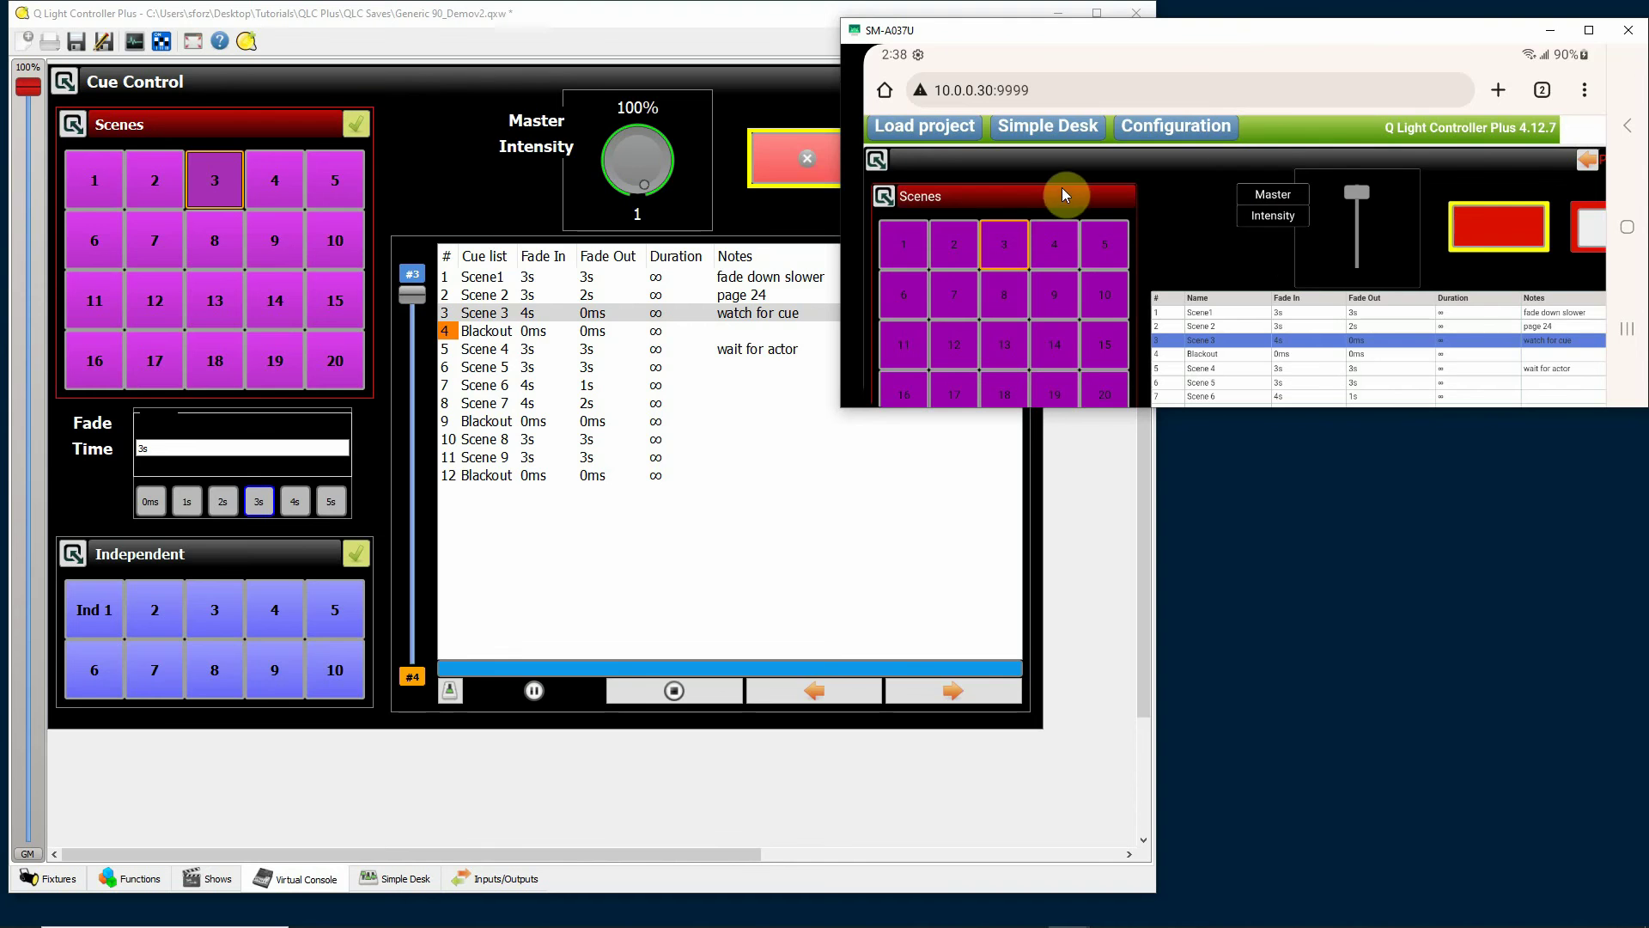
- Leave operate mode with Ctrl+F12 and scroll through the Simple Desk faders on the phone
{"action": "key", "text": "ctrl+F12"}
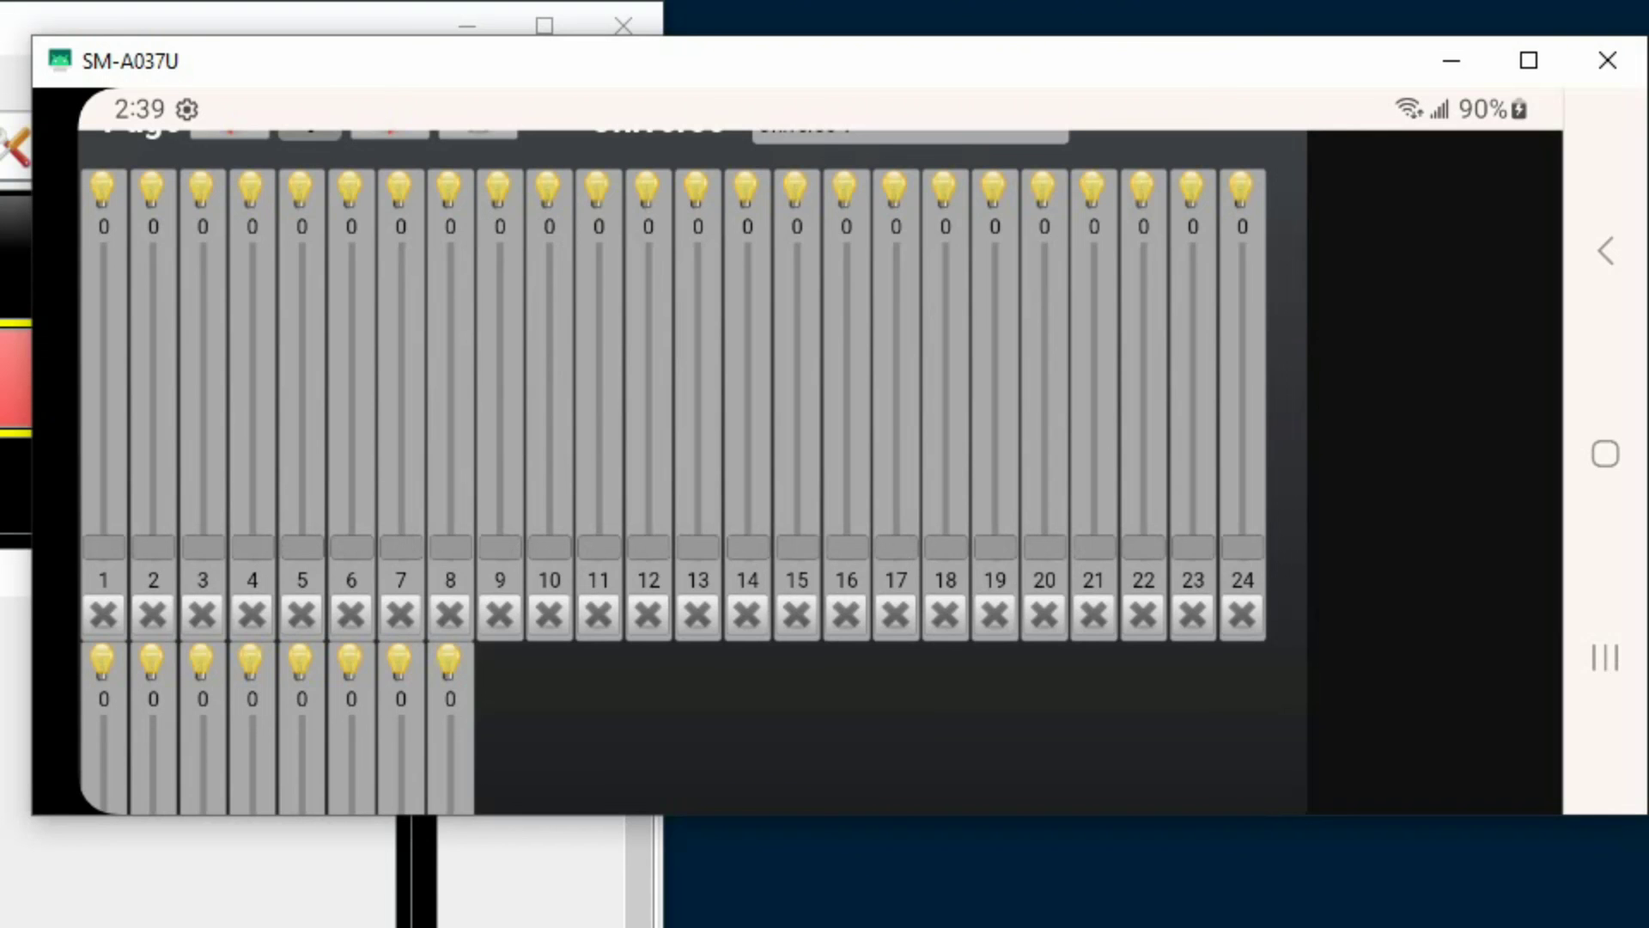
{"action": "scroll", "coordinate": [687, 455], "scroll_direction": "up", "scroll_amount": 3}
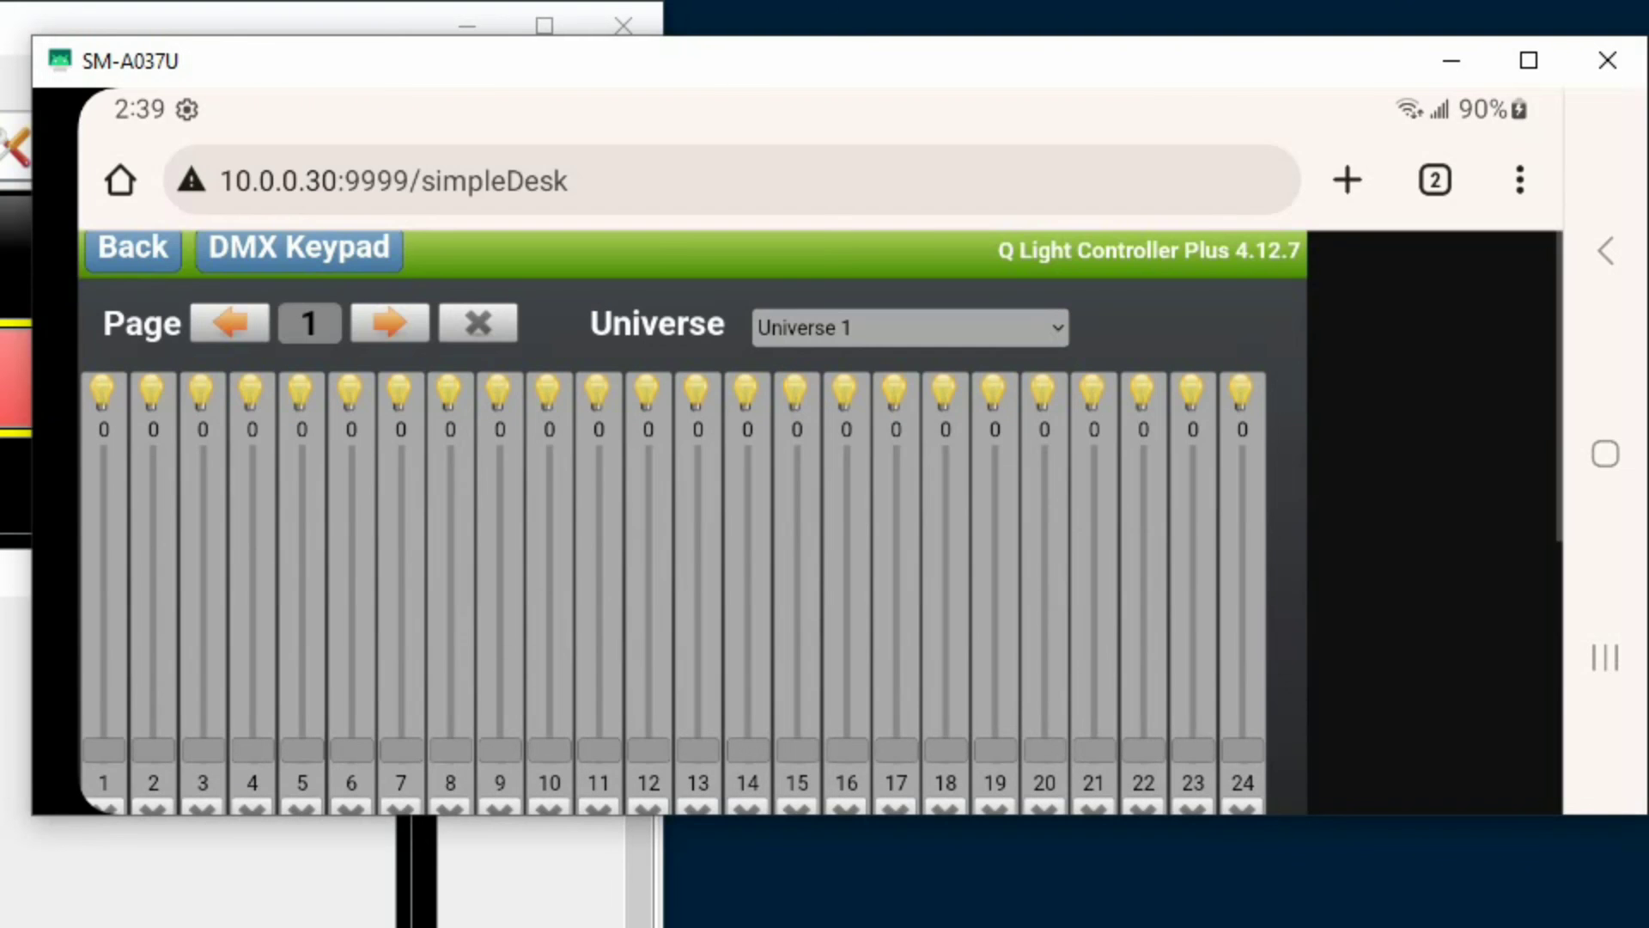
{"action": "scroll", "coordinate": [687, 473], "scroll_direction": "down", "scroll_amount": 5}
{"action": "scroll", "coordinate": [687, 472], "scroll_direction": "down", "scroll_amount": 3}
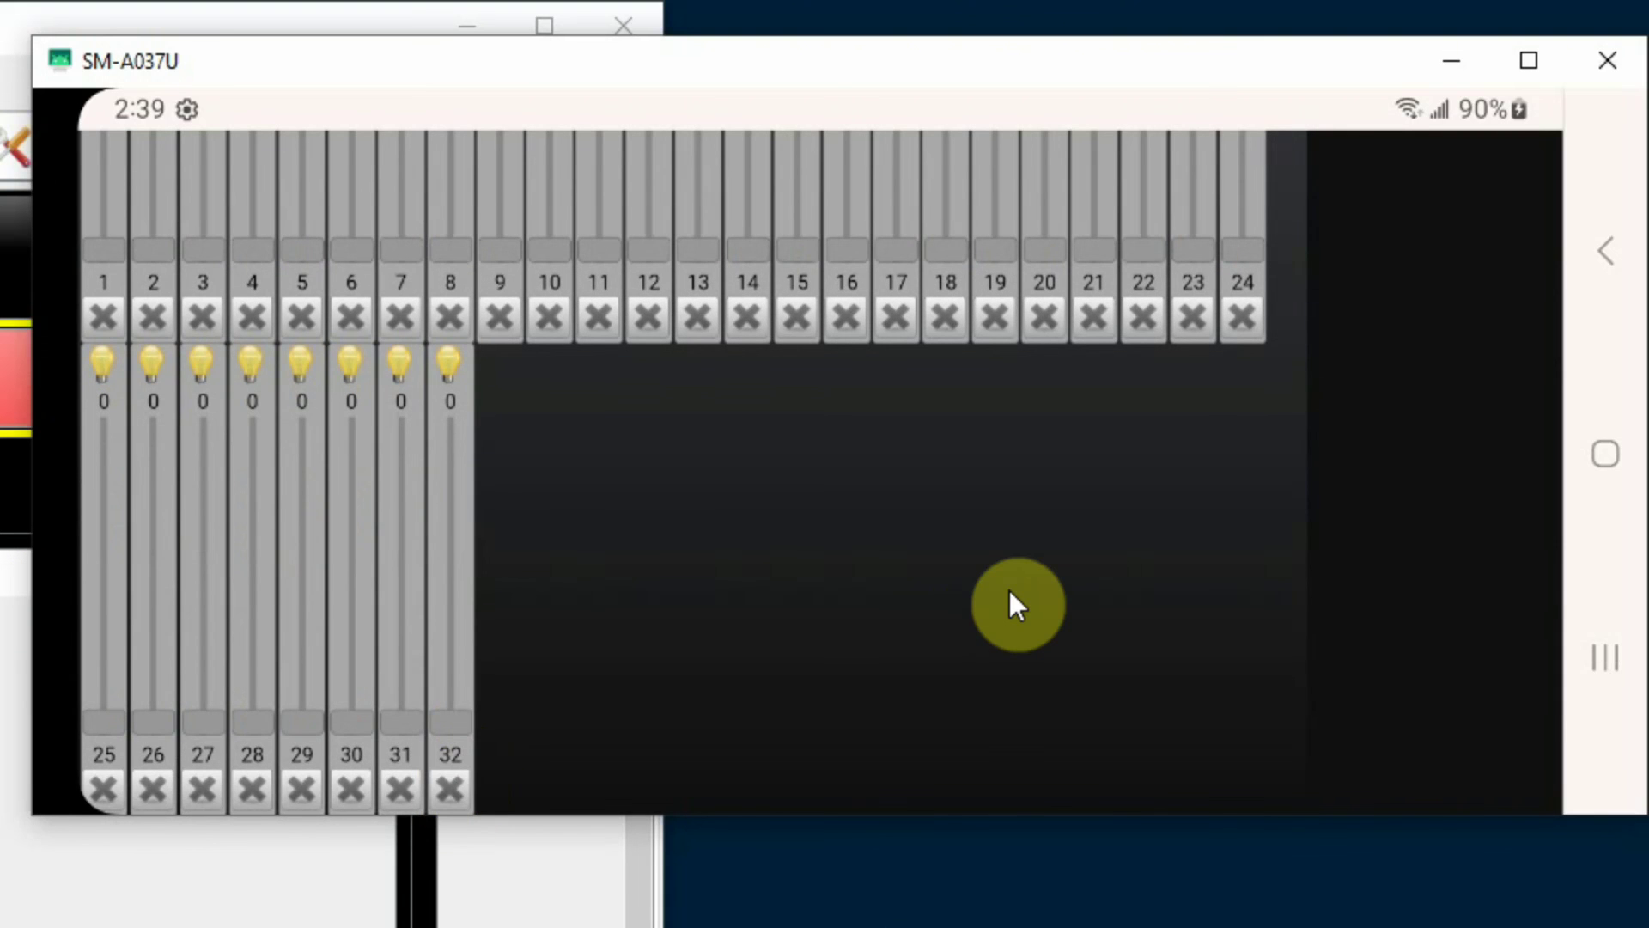
{"action": "scroll", "coordinate": [1008, 590], "scroll_direction": "up", "scroll_amount": 8}
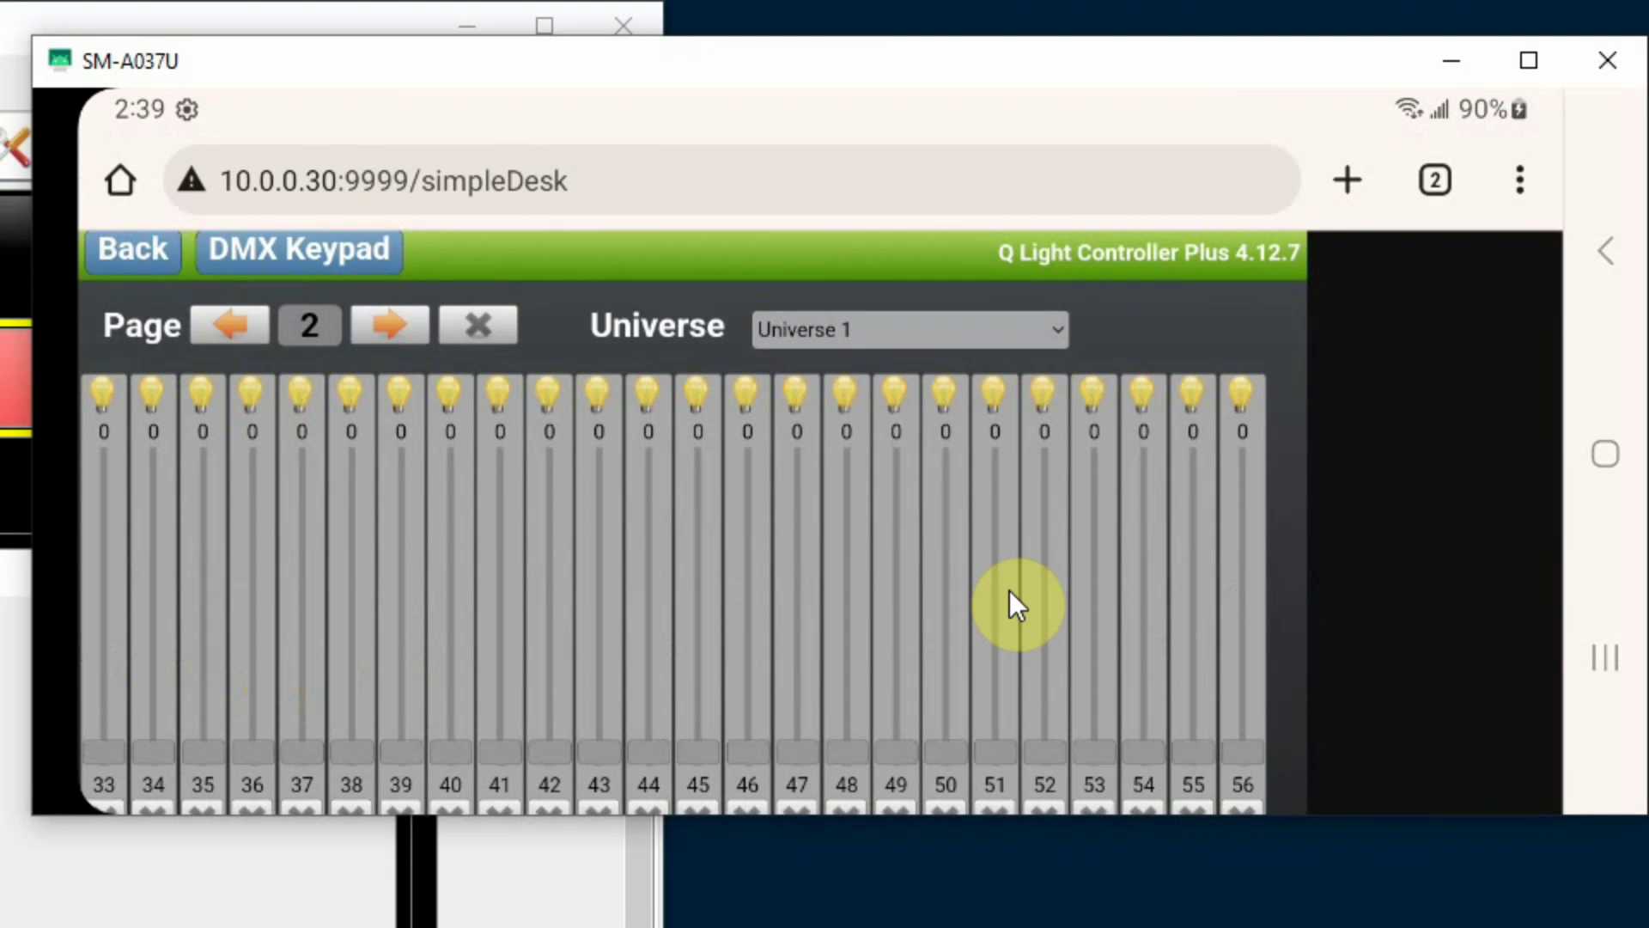
{"action": "scroll", "coordinate": [1010, 593], "scroll_direction": "down", "scroll_amount": 5}
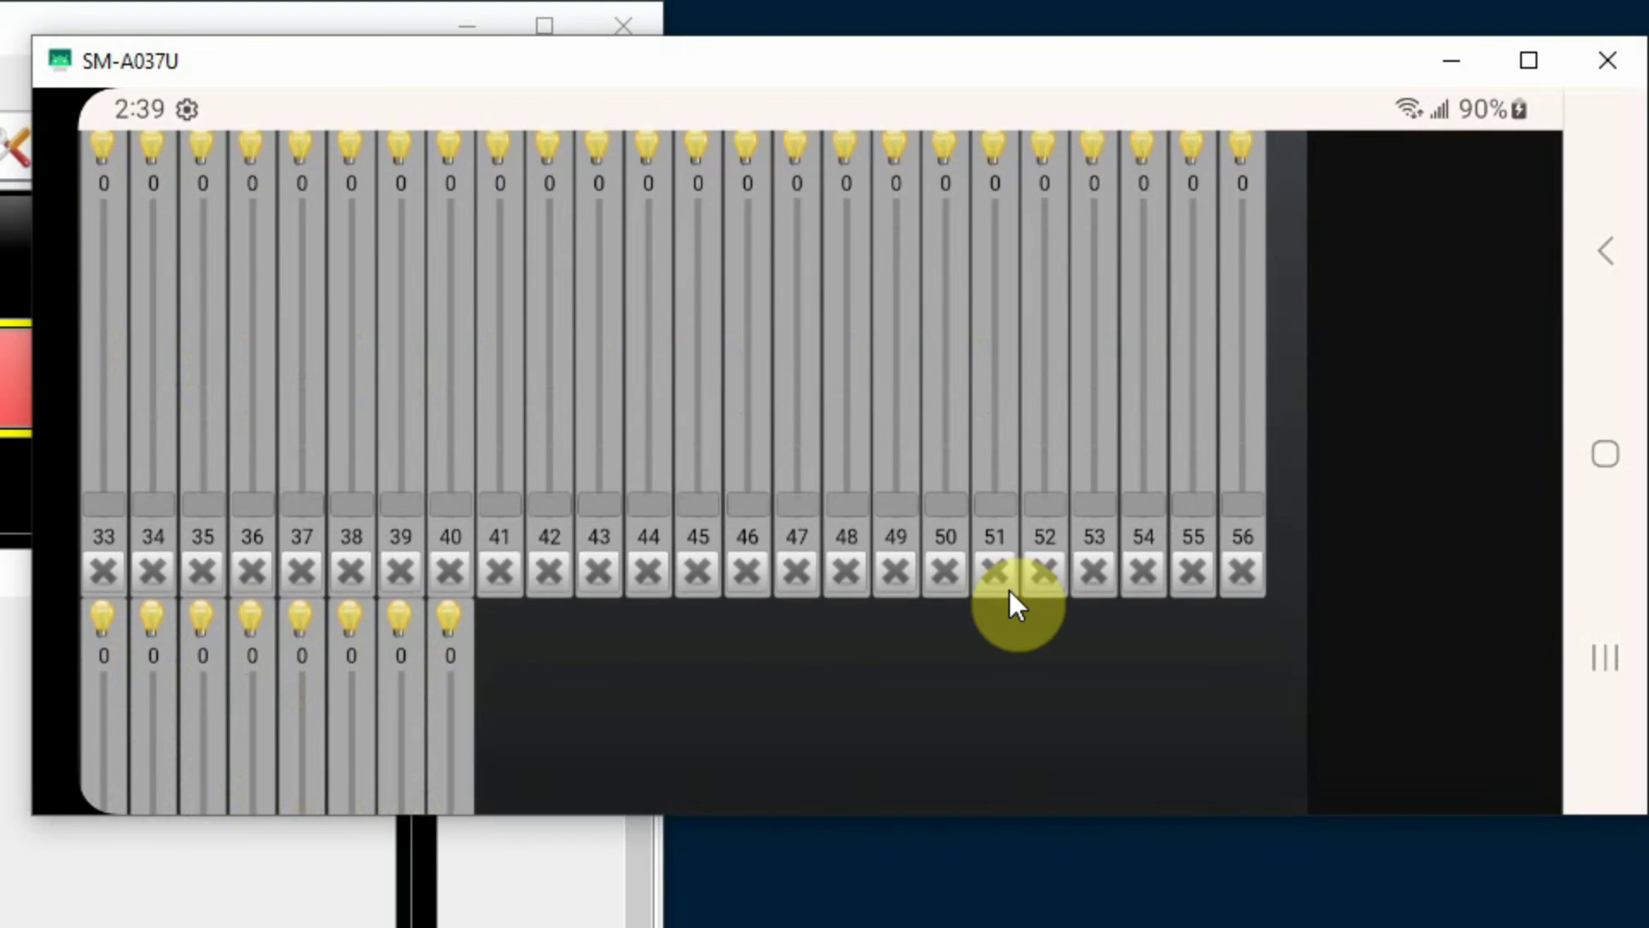
{"action": "scroll", "coordinate": [1010, 591], "scroll_direction": "down", "scroll_amount": 3}
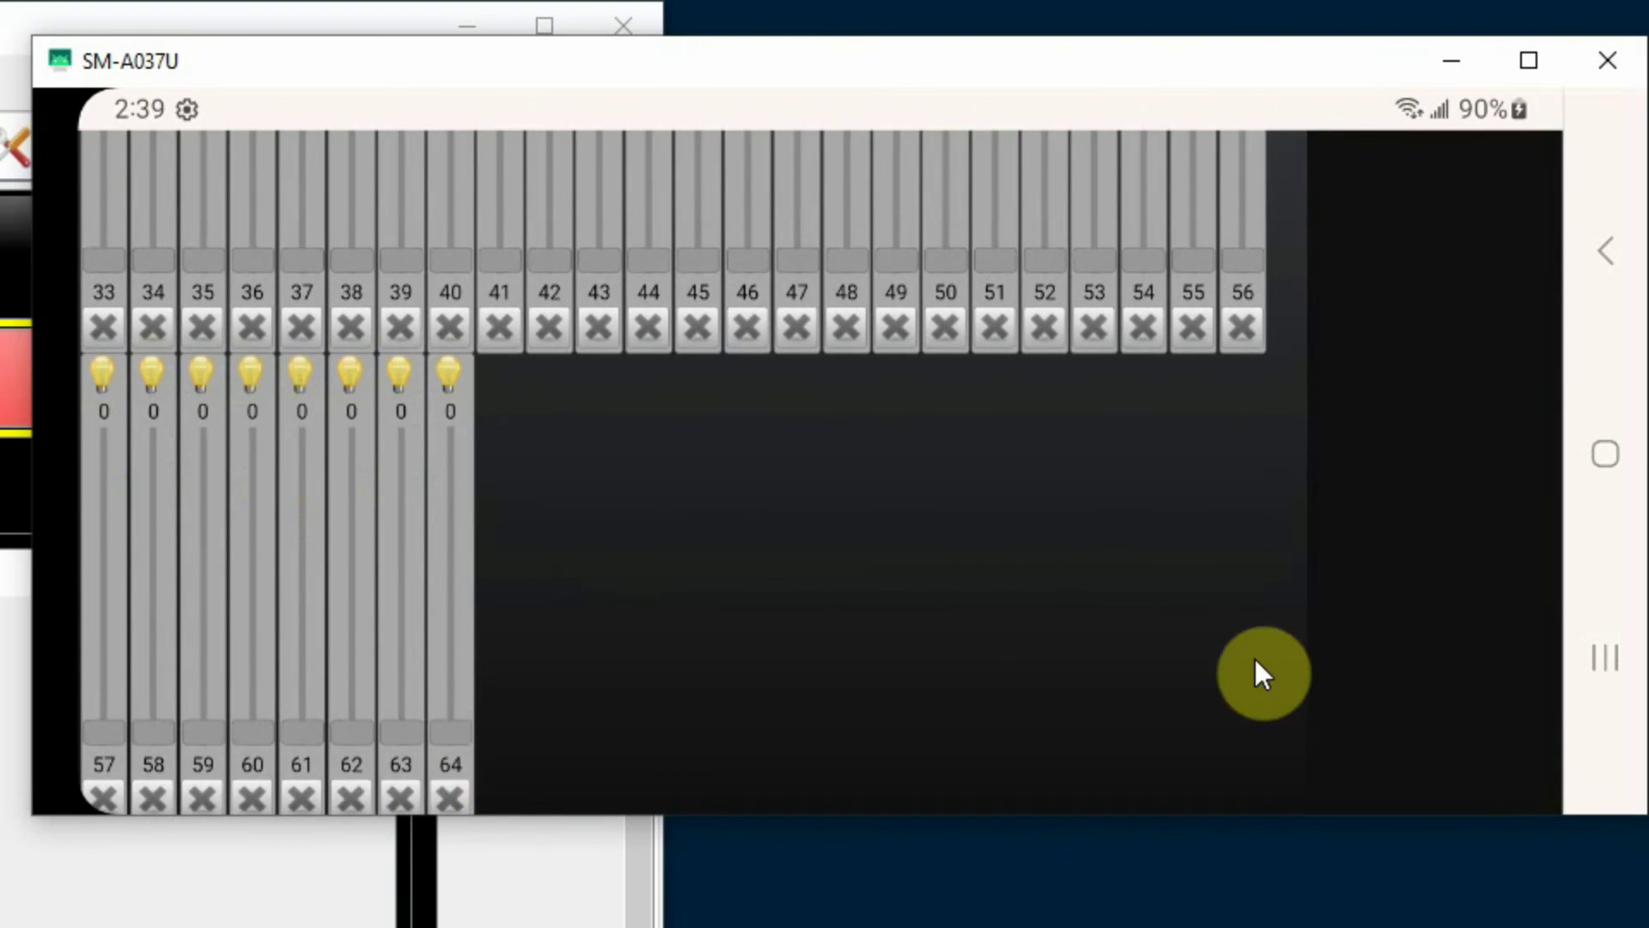
{"action": "scroll", "coordinate": [1220, 503], "scroll_direction": "up", "scroll_amount": 8}
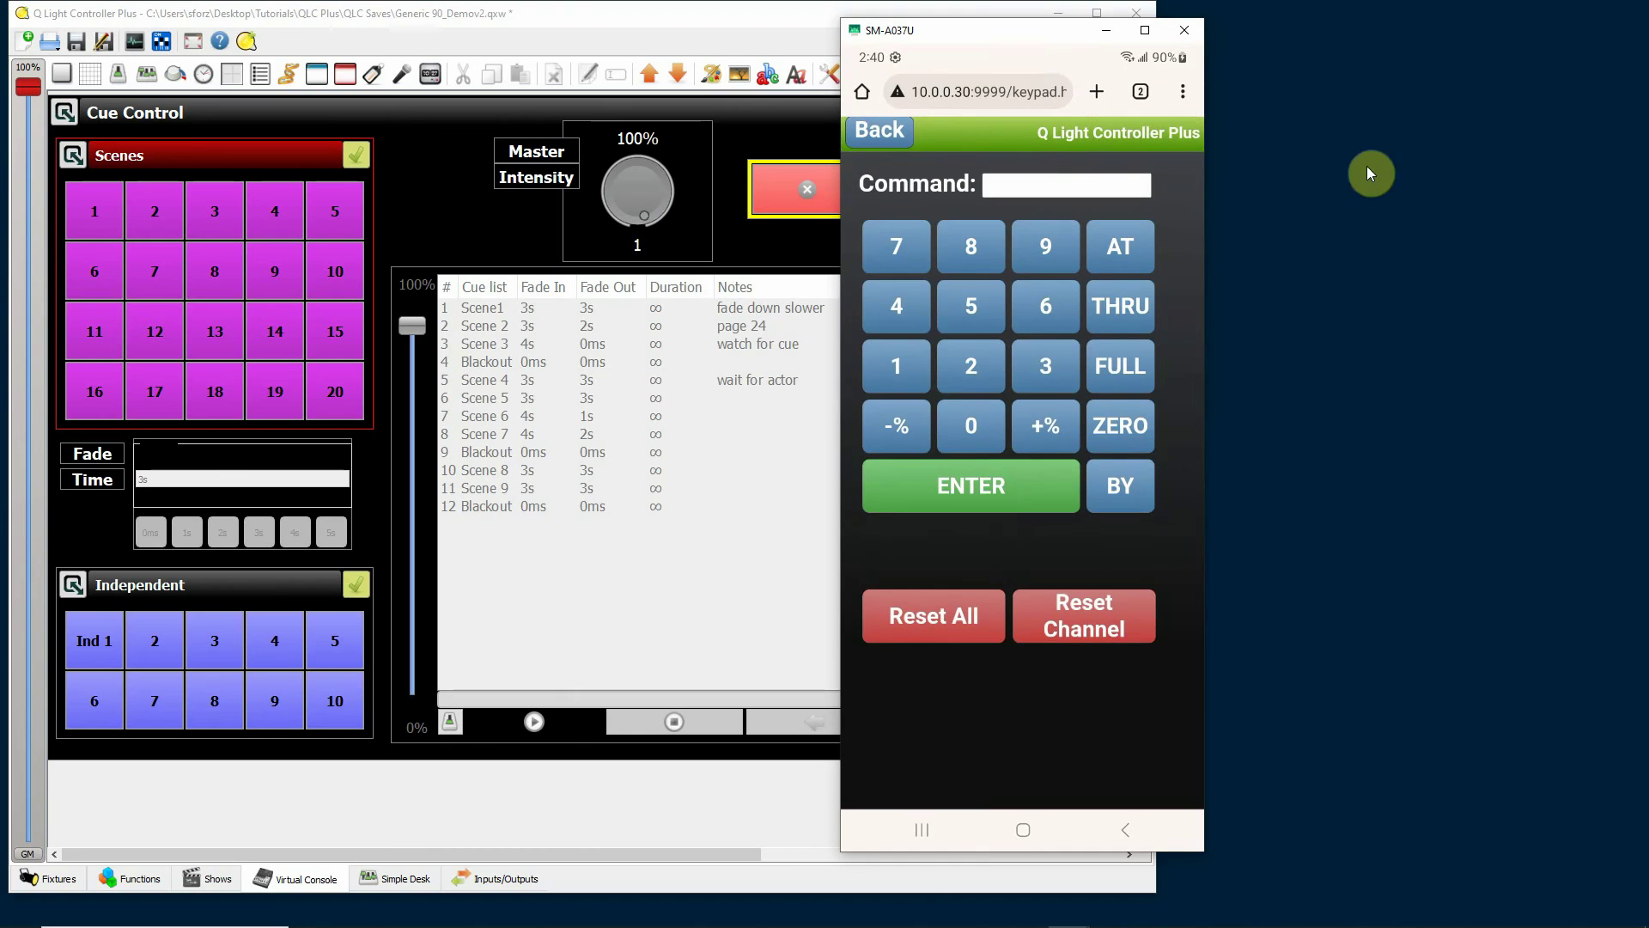
- Move the phone mirror window to the right of the desktop console
{"action": "left_click_drag", "start_coordinate": [1053, 39], "coordinate": [1422, 39]}
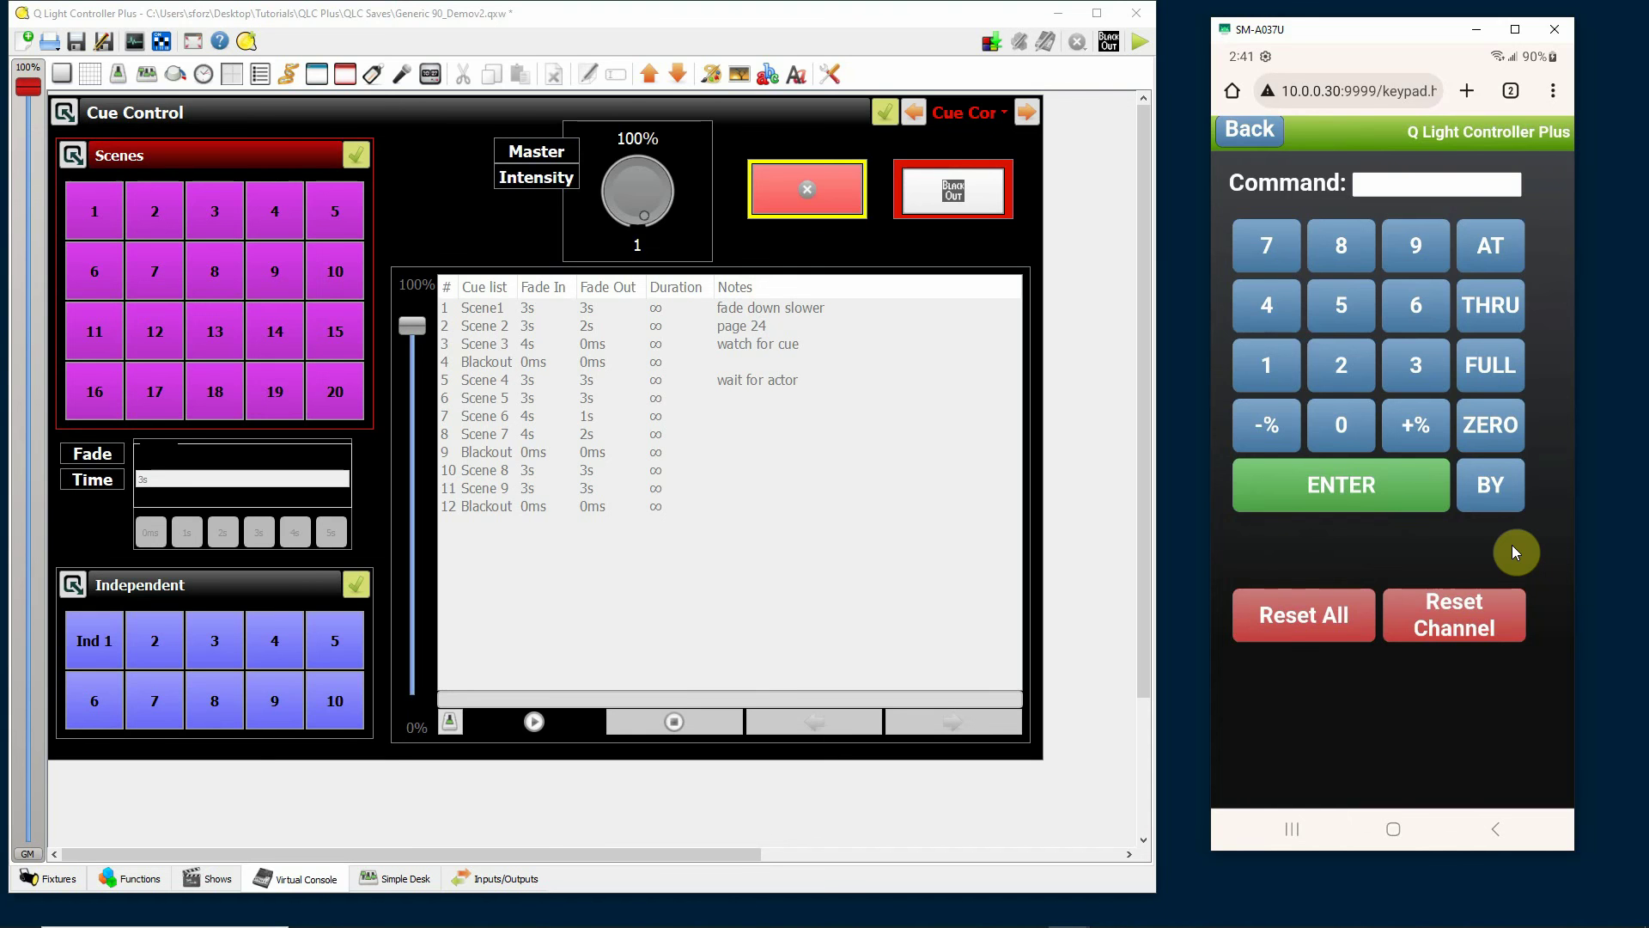
- Return the phone to the main console page and advance the QLC+ virtual console to Phone Focus
{"action": "right_click", "coordinate": [1514, 548]}
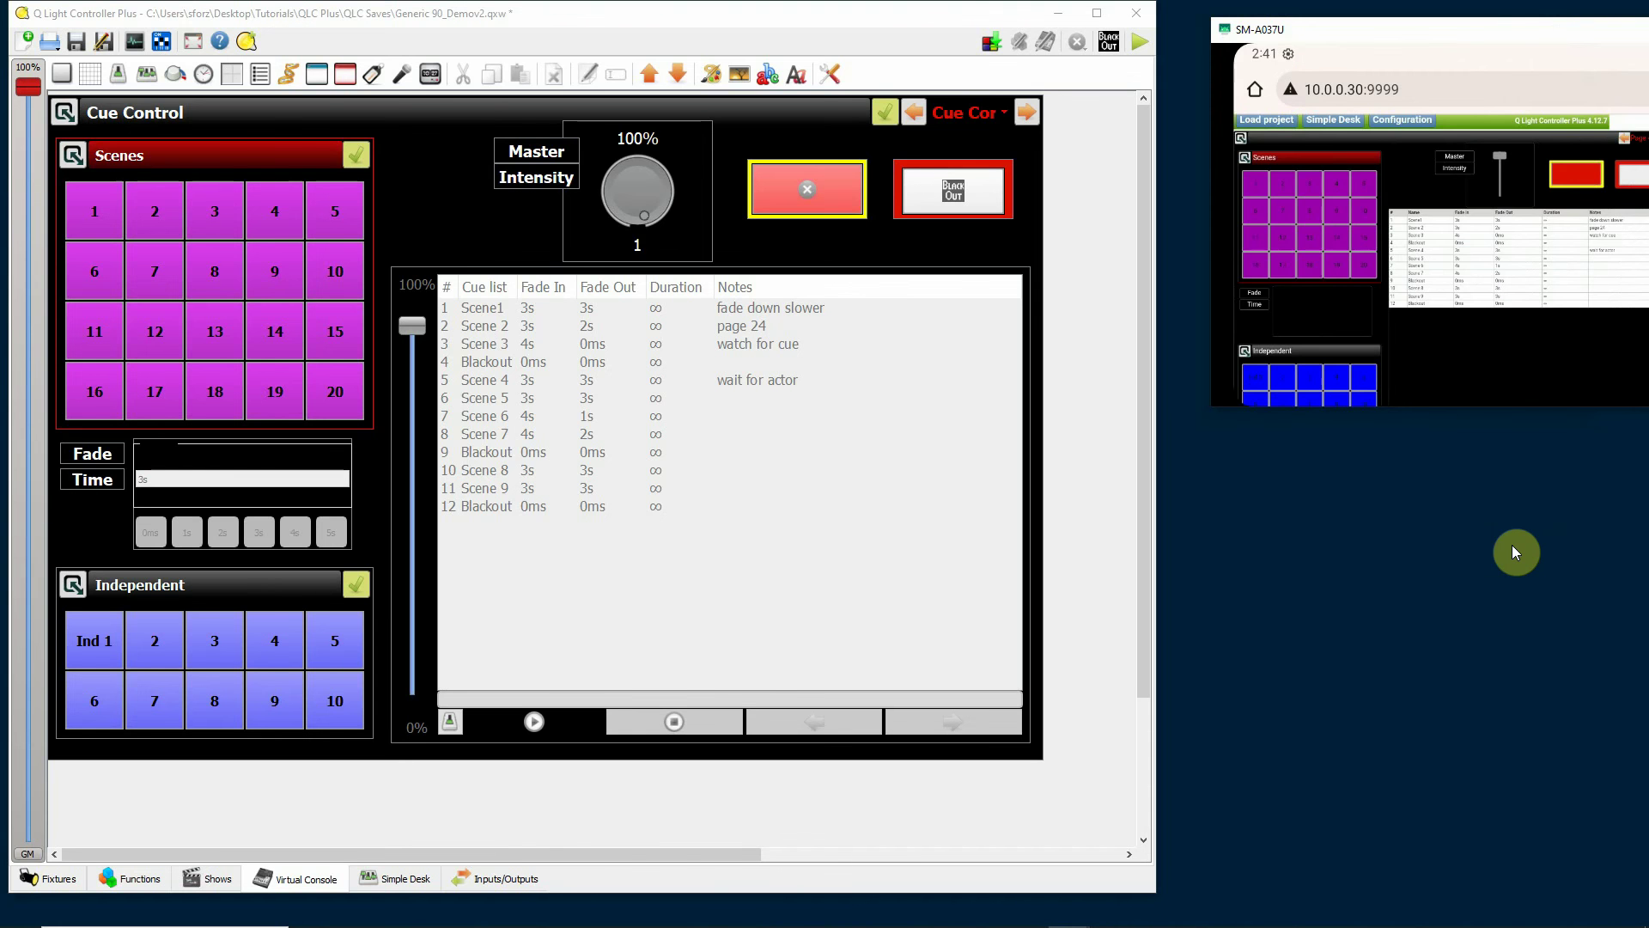
{"action": "left_click_drag", "start_coordinate": [1477, 29], "coordinate": [1030, 27]}
{"action": "left_click", "coordinate": [687, 22]}
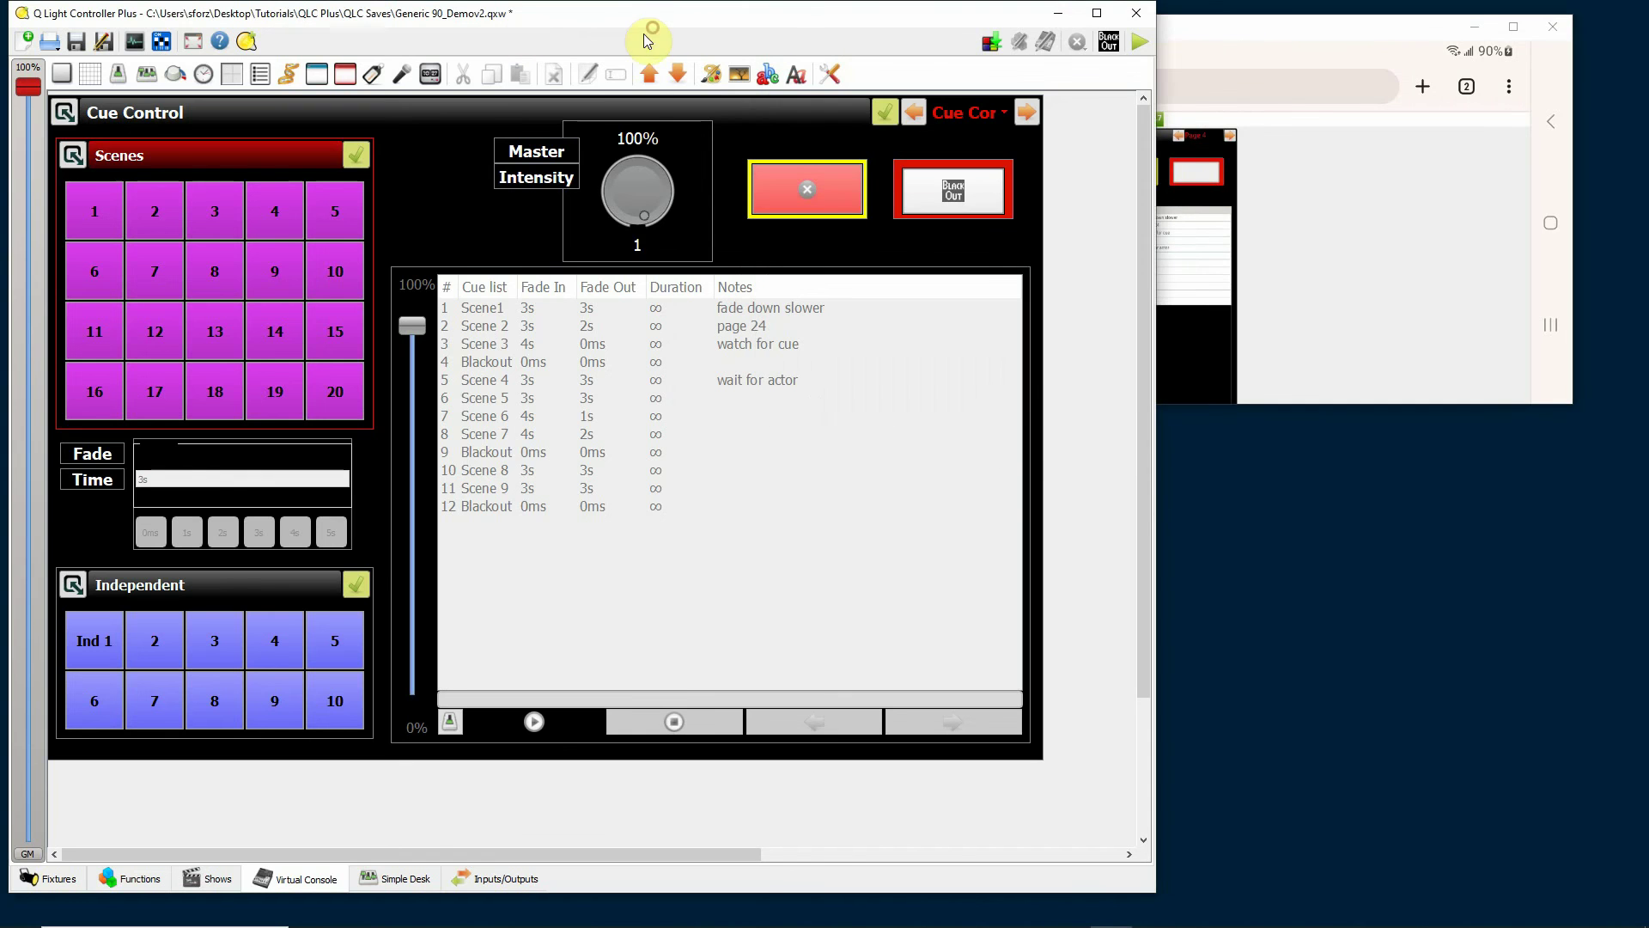
{"action": "left_click", "coordinate": [1027, 112]}
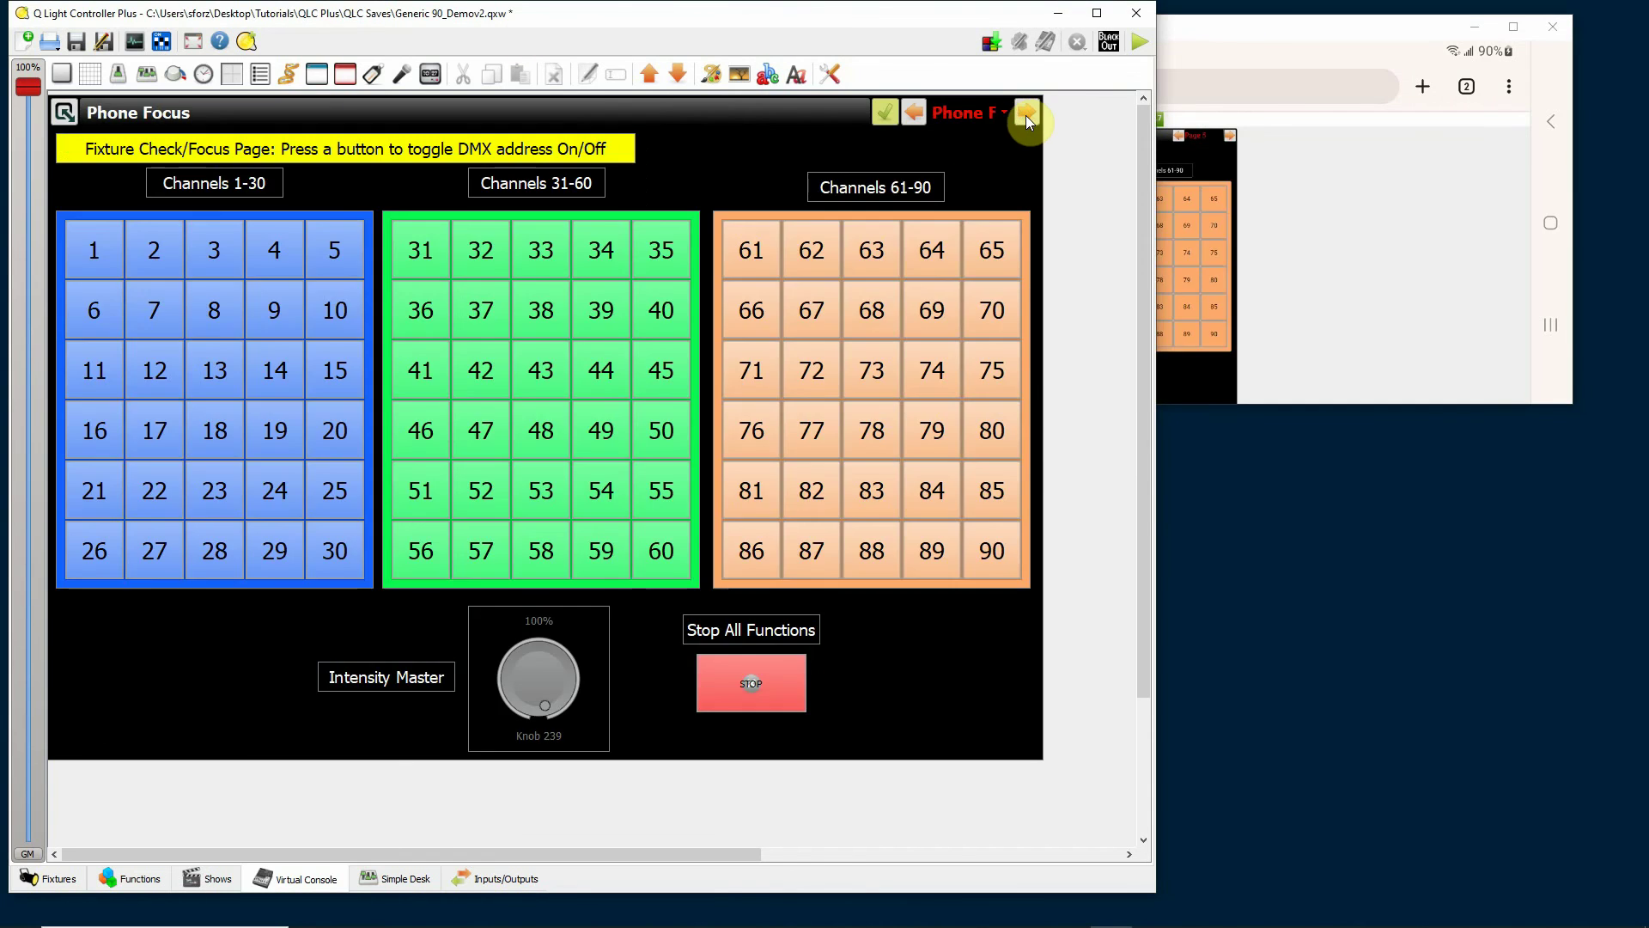
{"action": "left_click", "coordinate": [1389, 220]}
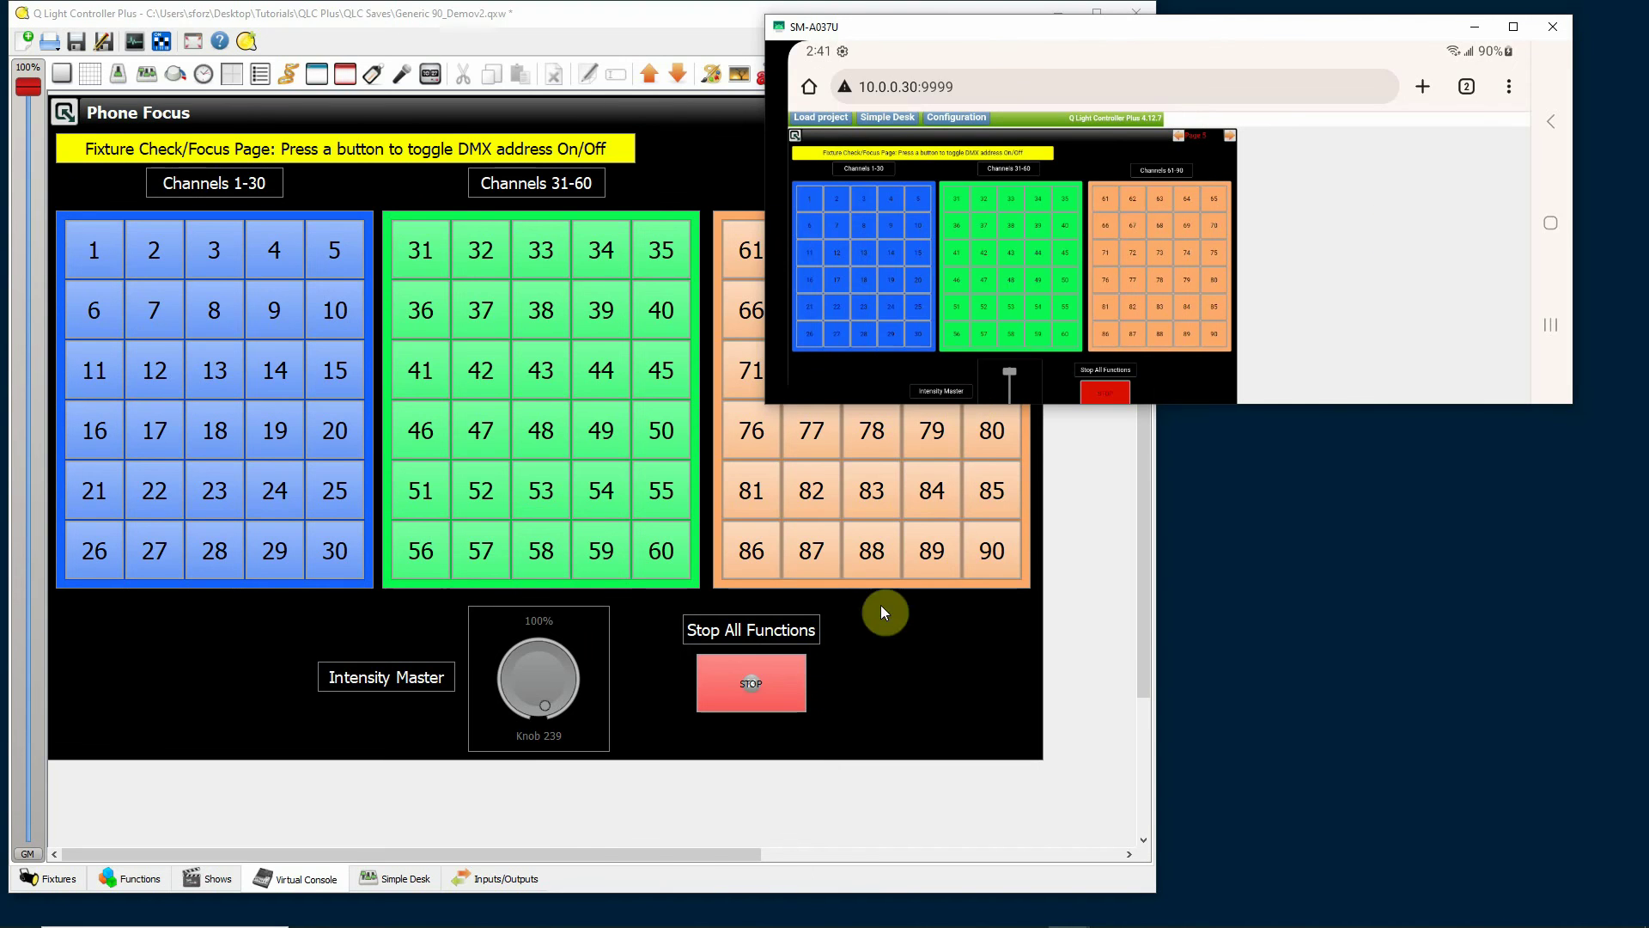